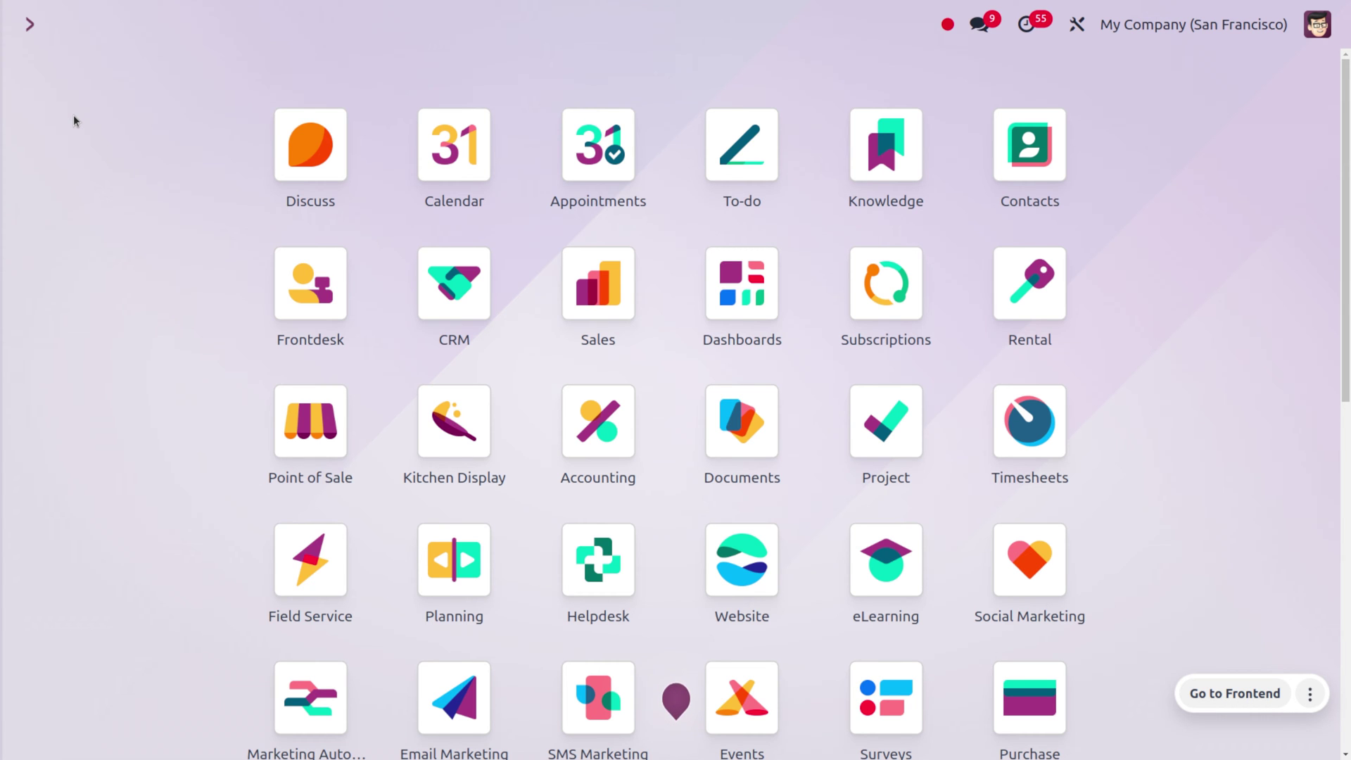
Step: Open the Fedex US record from Inventory's Configuration > Shipping Methods list
{"action": "type", "text": "in"}
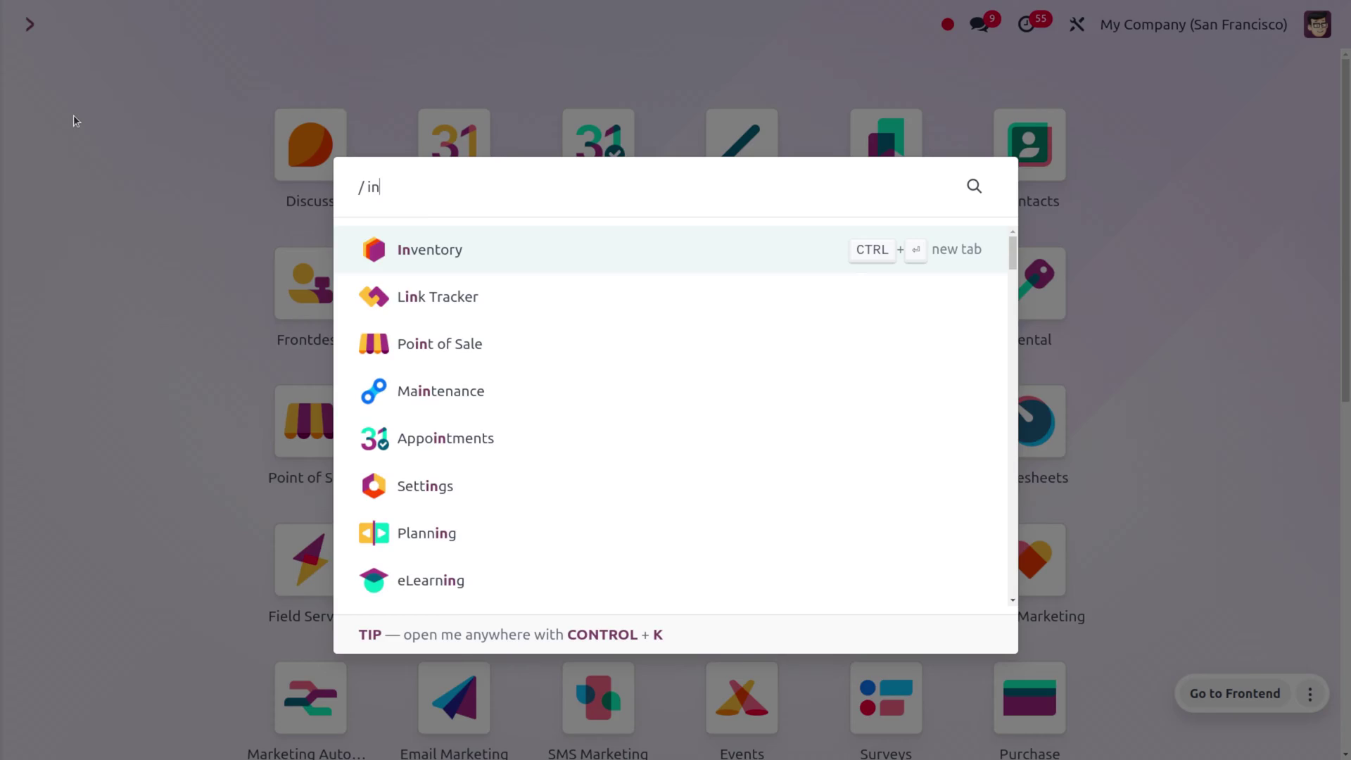
{"action": "key", "text": "Return"}
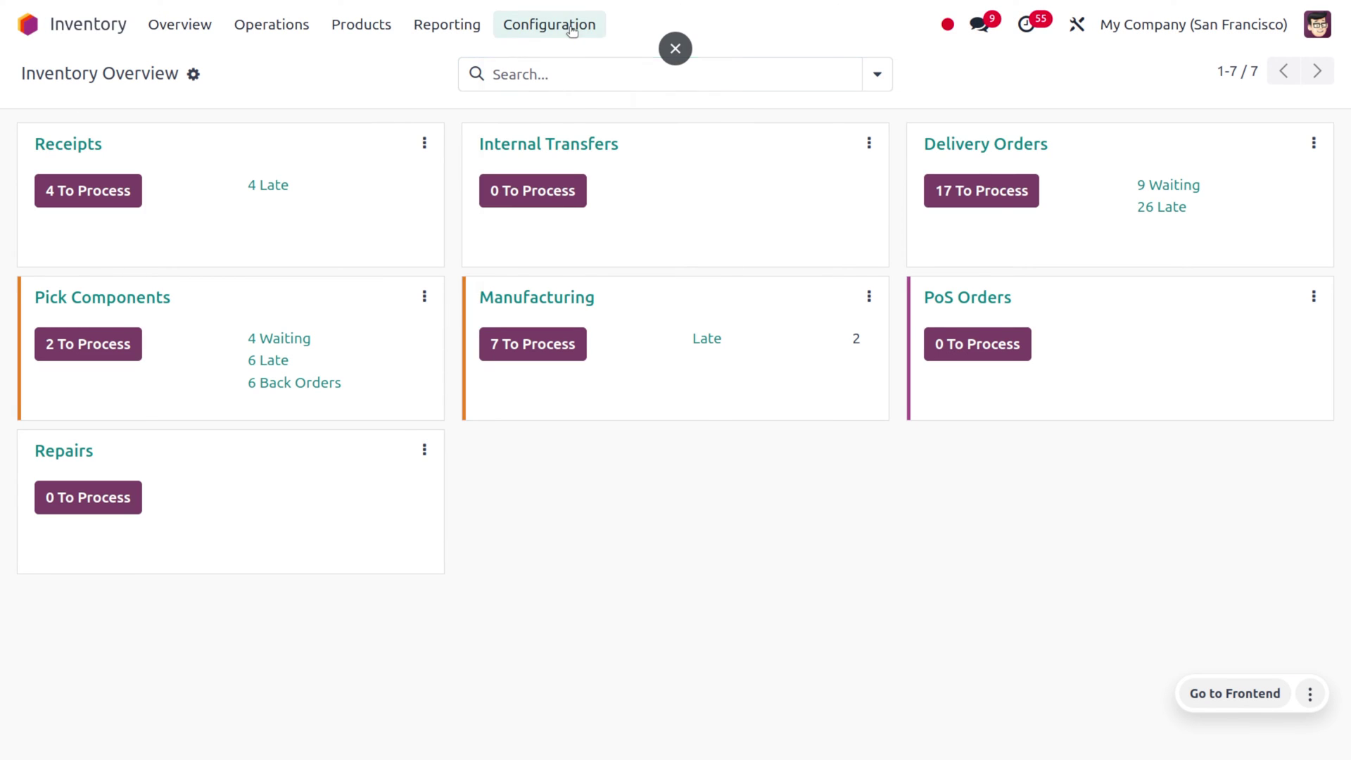
{"action": "left_click", "coordinate": [571, 29]}
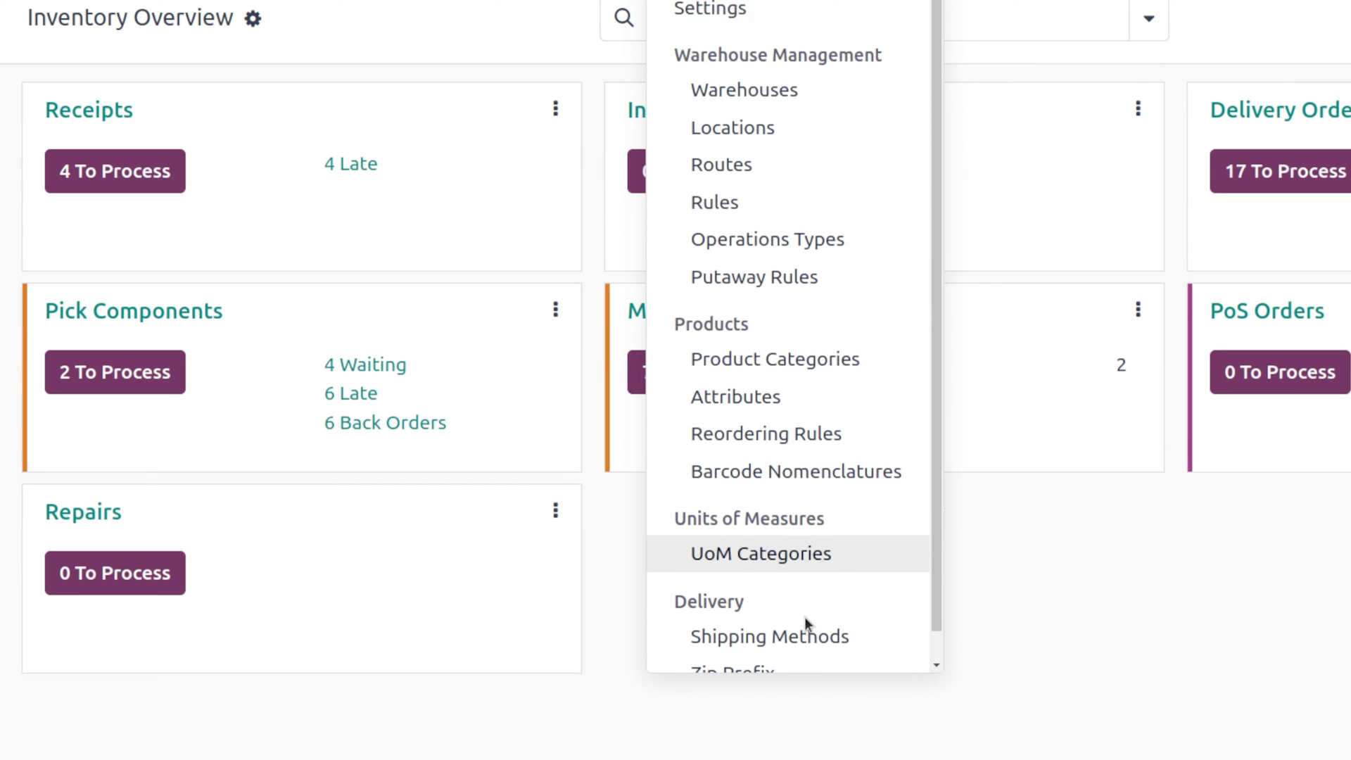
{"action": "left_click", "coordinate": [798, 634]}
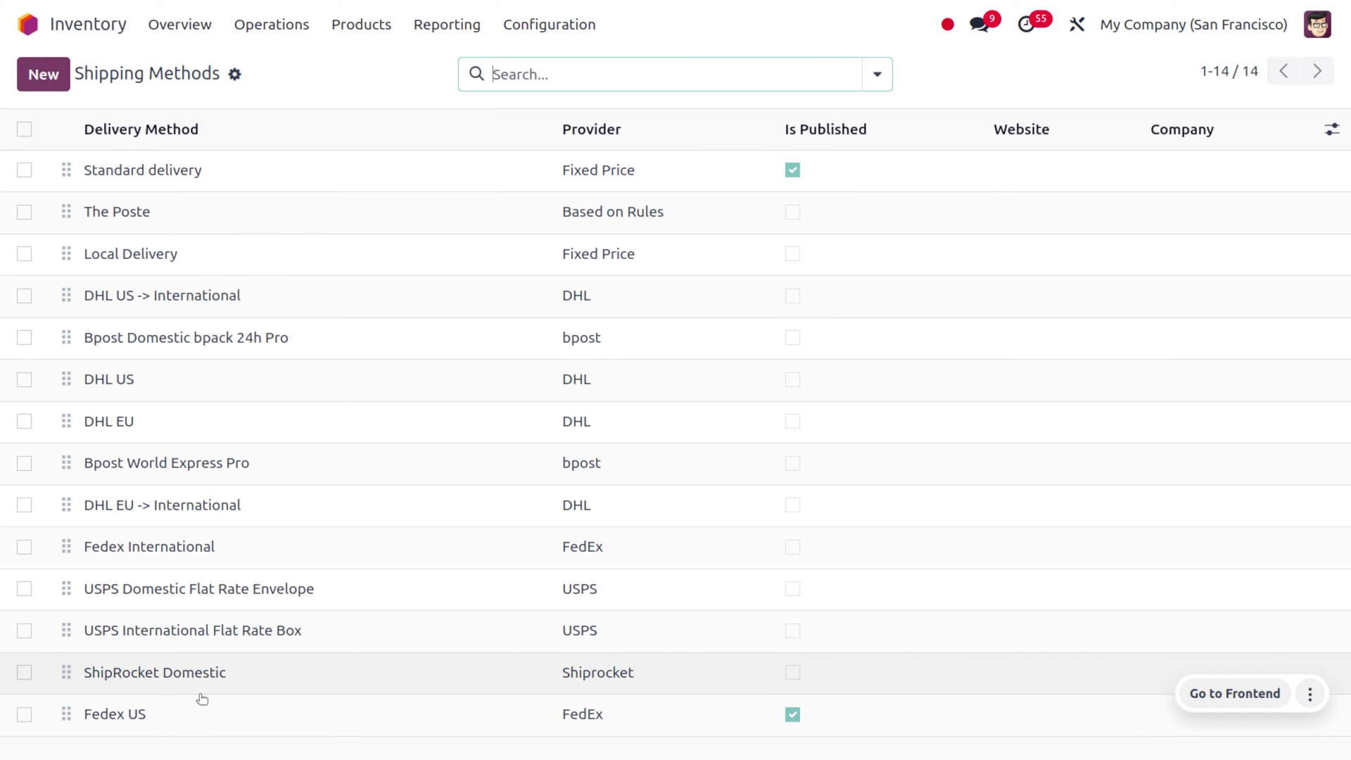
{"action": "left_click", "coordinate": [201, 712]}
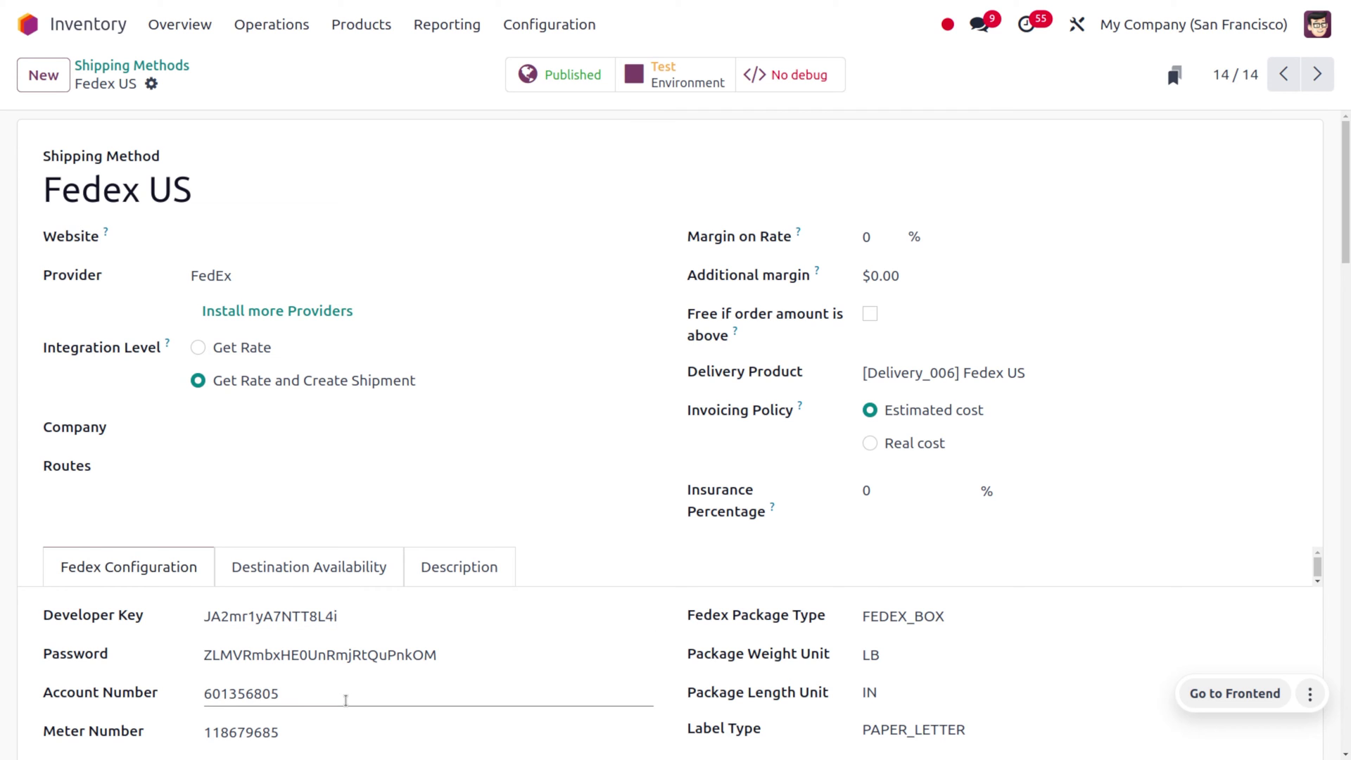
Step: Set Fedex US Label Type to PAPER_LETTER and Label Format to PDF
{"action": "scroll", "coordinate": [347, 700], "scroll_direction": "down", "scroll_amount": 3}
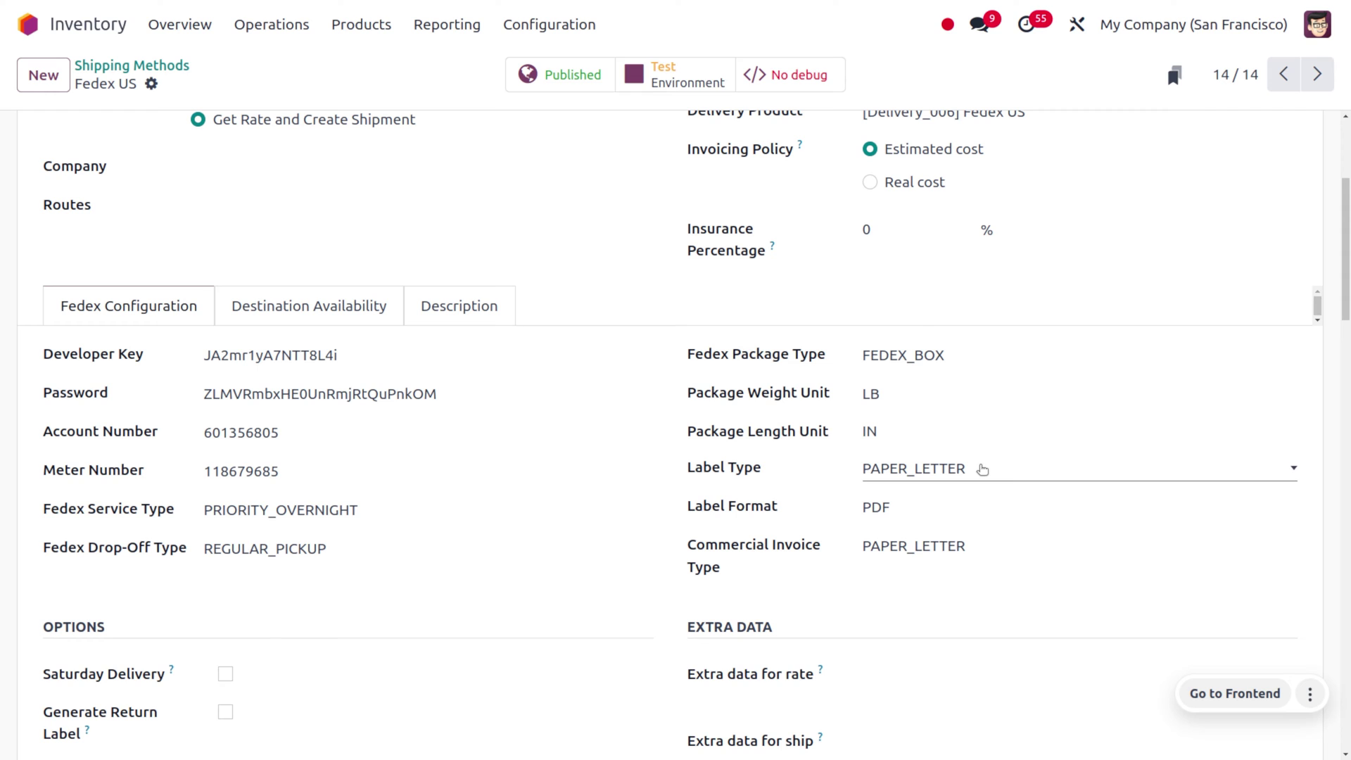
{"action": "left_click", "coordinate": [982, 470]}
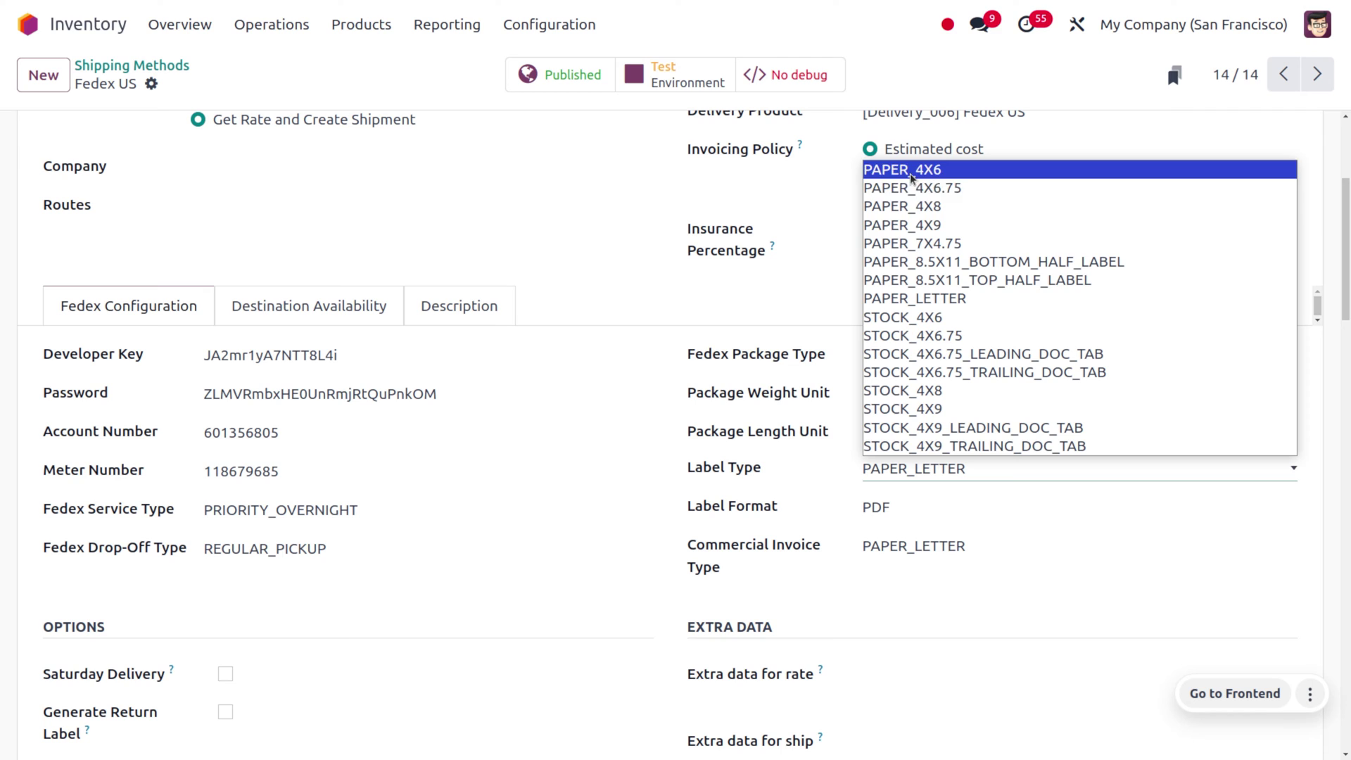
{"action": "left_click", "coordinate": [958, 302]}
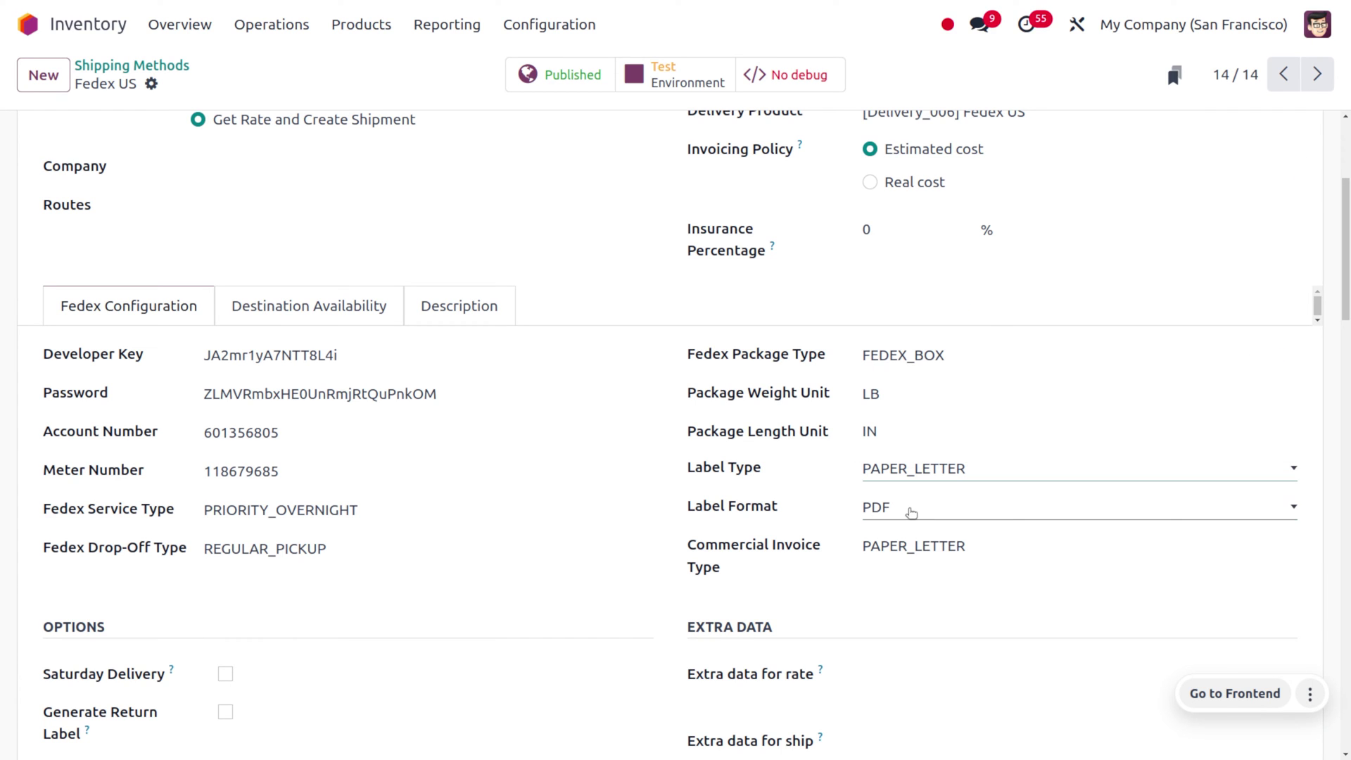
{"action": "left_click", "coordinate": [911, 515]}
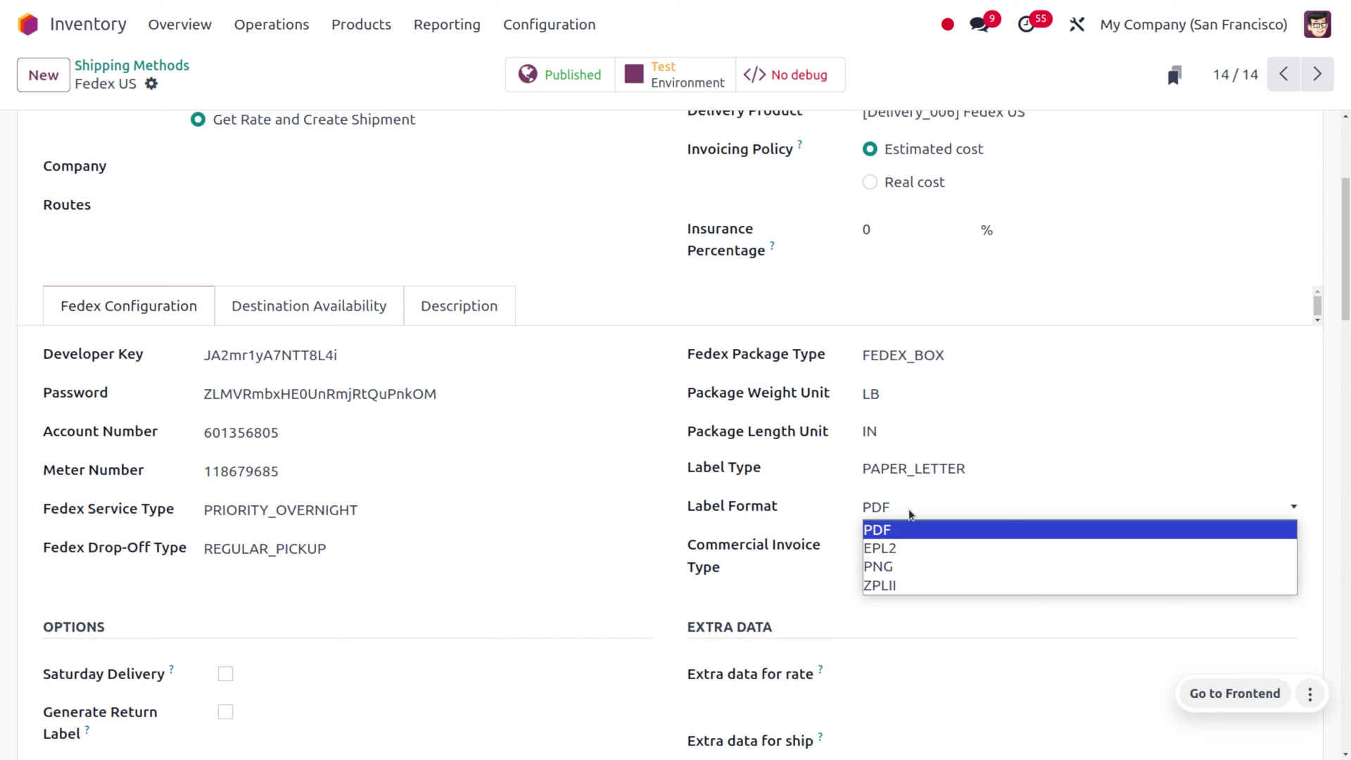
{"action": "left_click", "coordinate": [910, 514]}
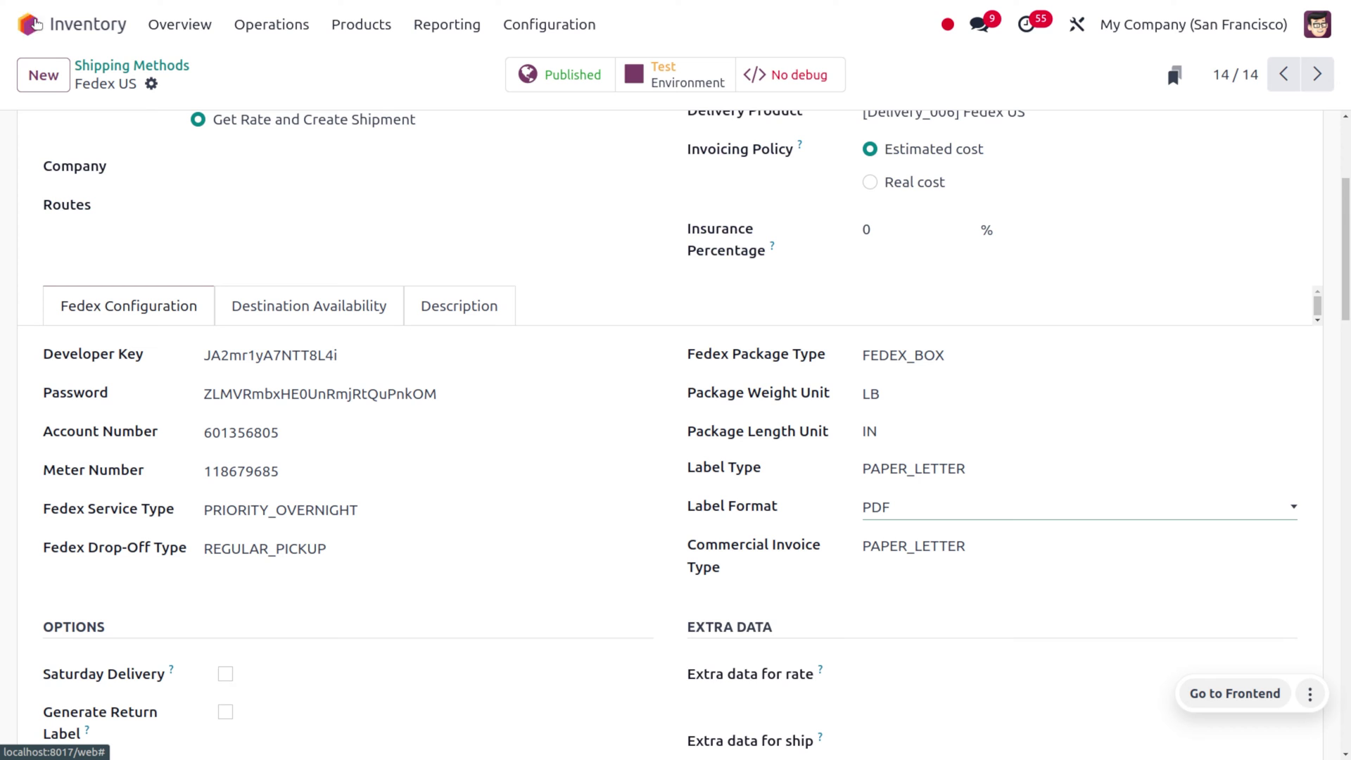
Step: Start a new Sales quotation for Azure Interior with a Customizable Desk line
{"action": "left_click", "coordinate": [33, 29]}
{"action": "type", "text": "sa"}
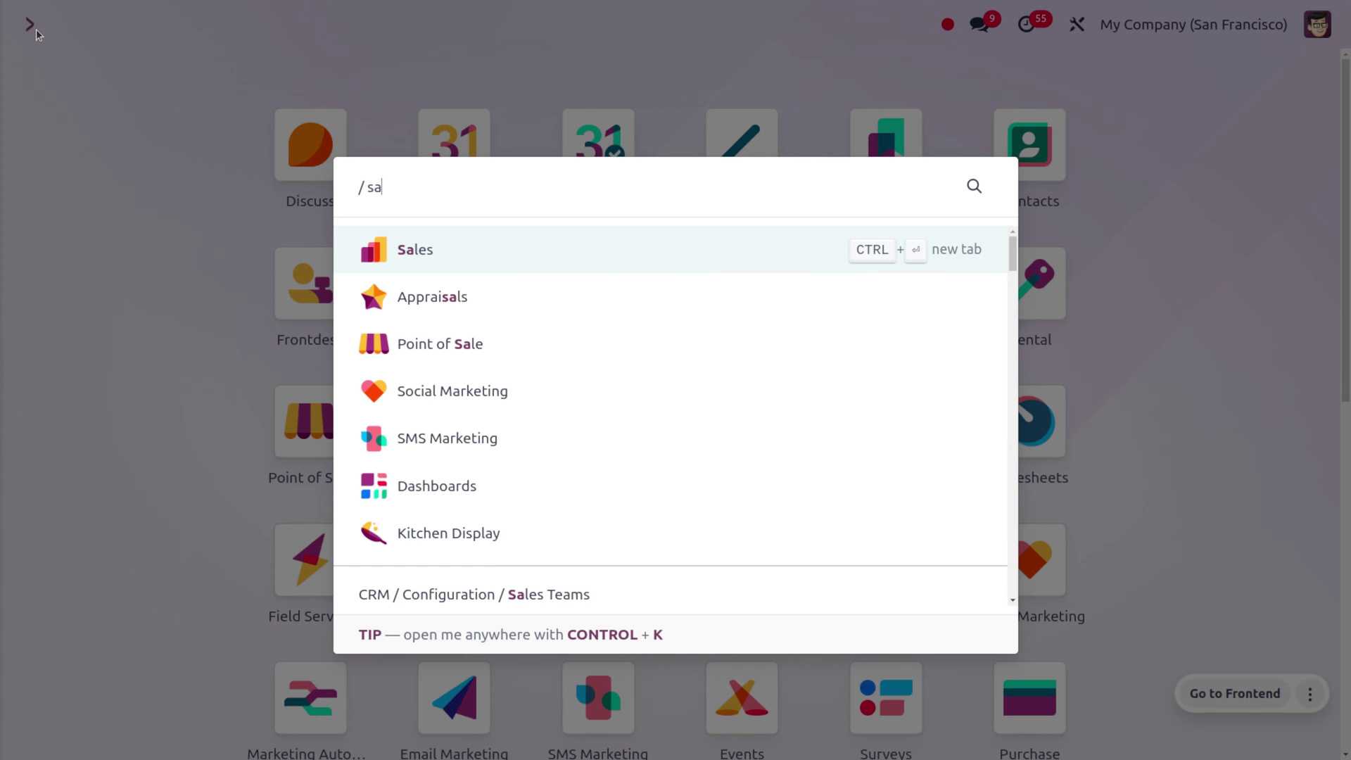
{"action": "key", "text": "Return"}
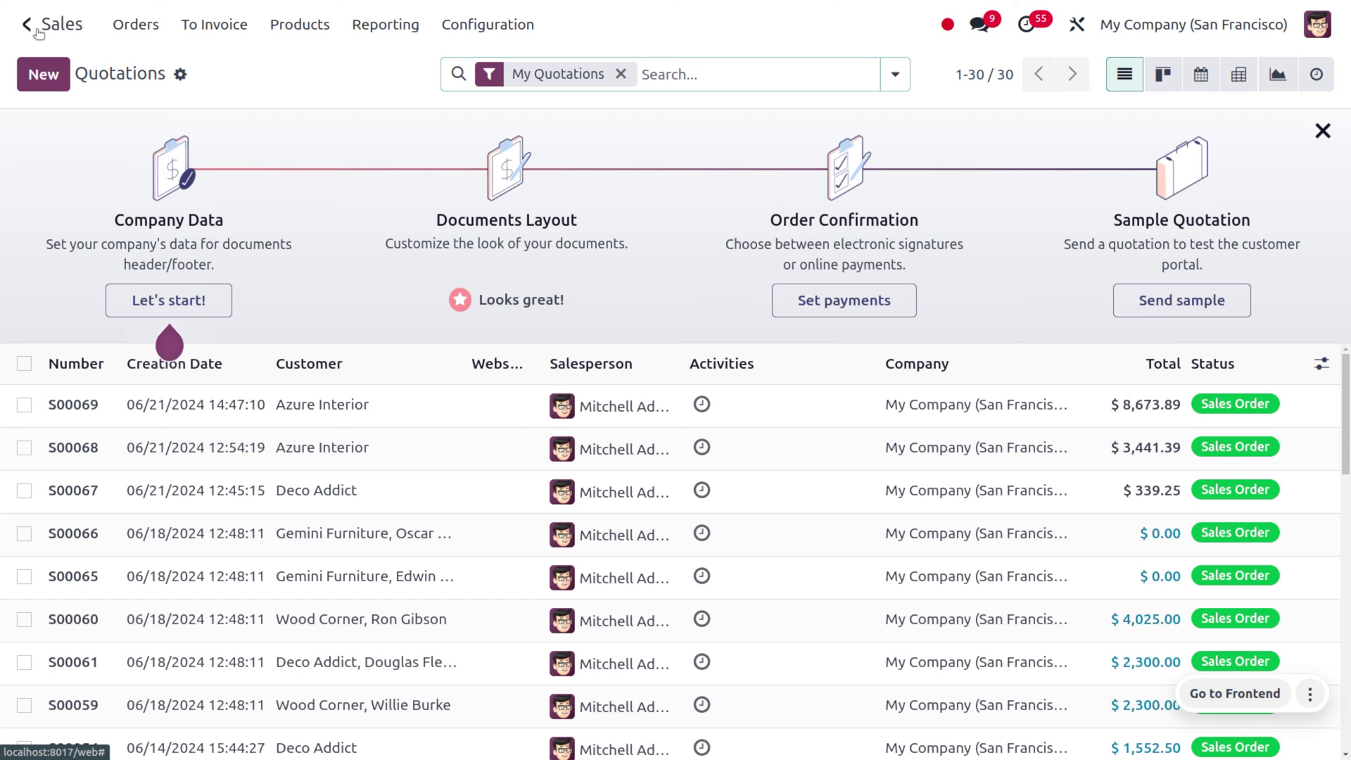
{"action": "left_click", "coordinate": [40, 83]}
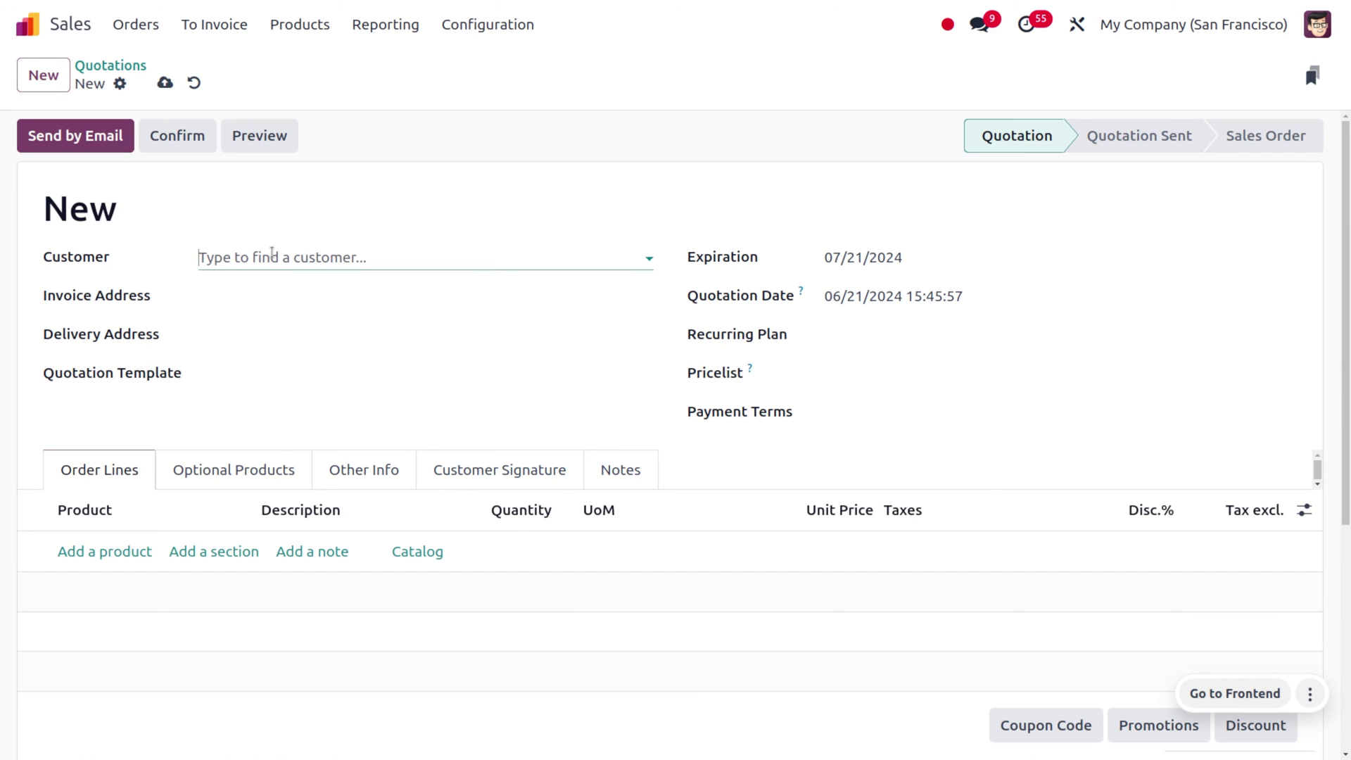
{"action": "left_click", "coordinate": [272, 256]}
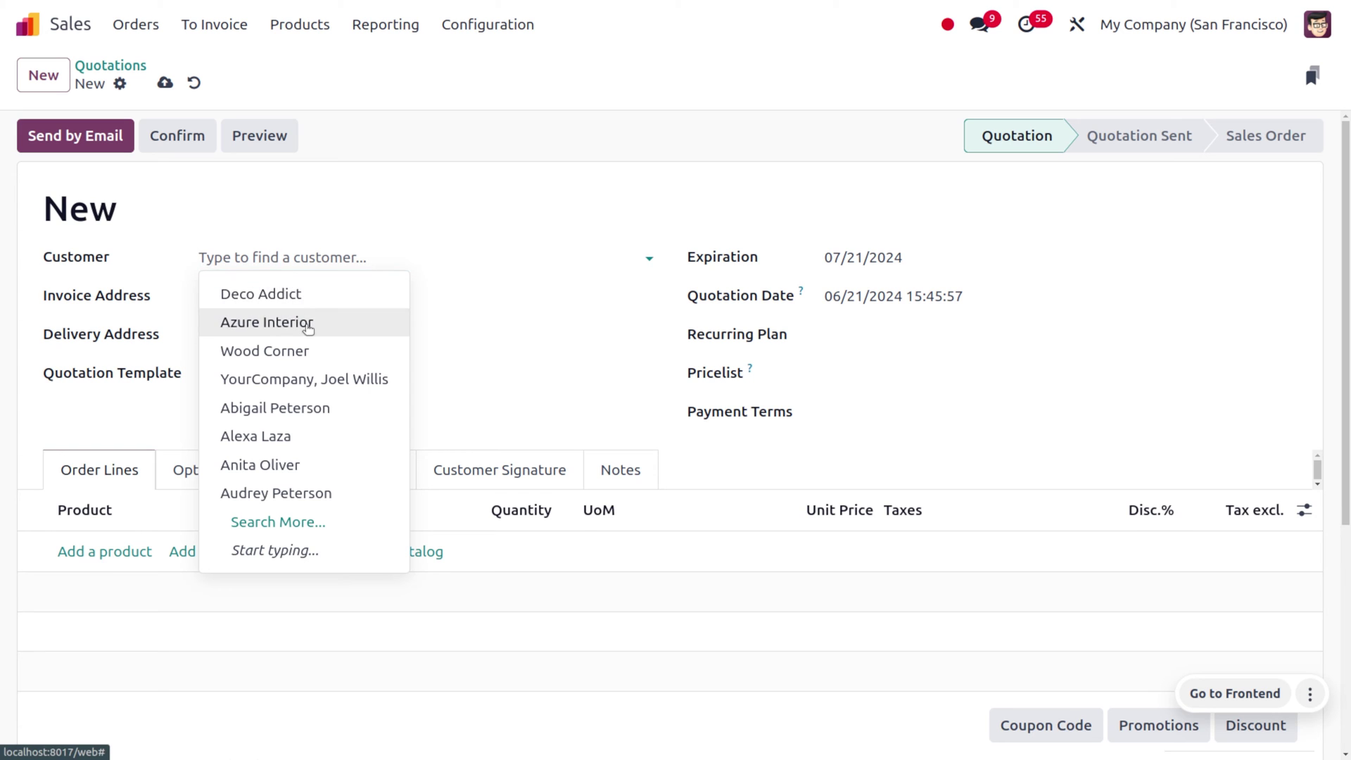
{"action": "left_click", "coordinate": [308, 325]}
{"action": "left_click", "coordinate": [77, 580]}
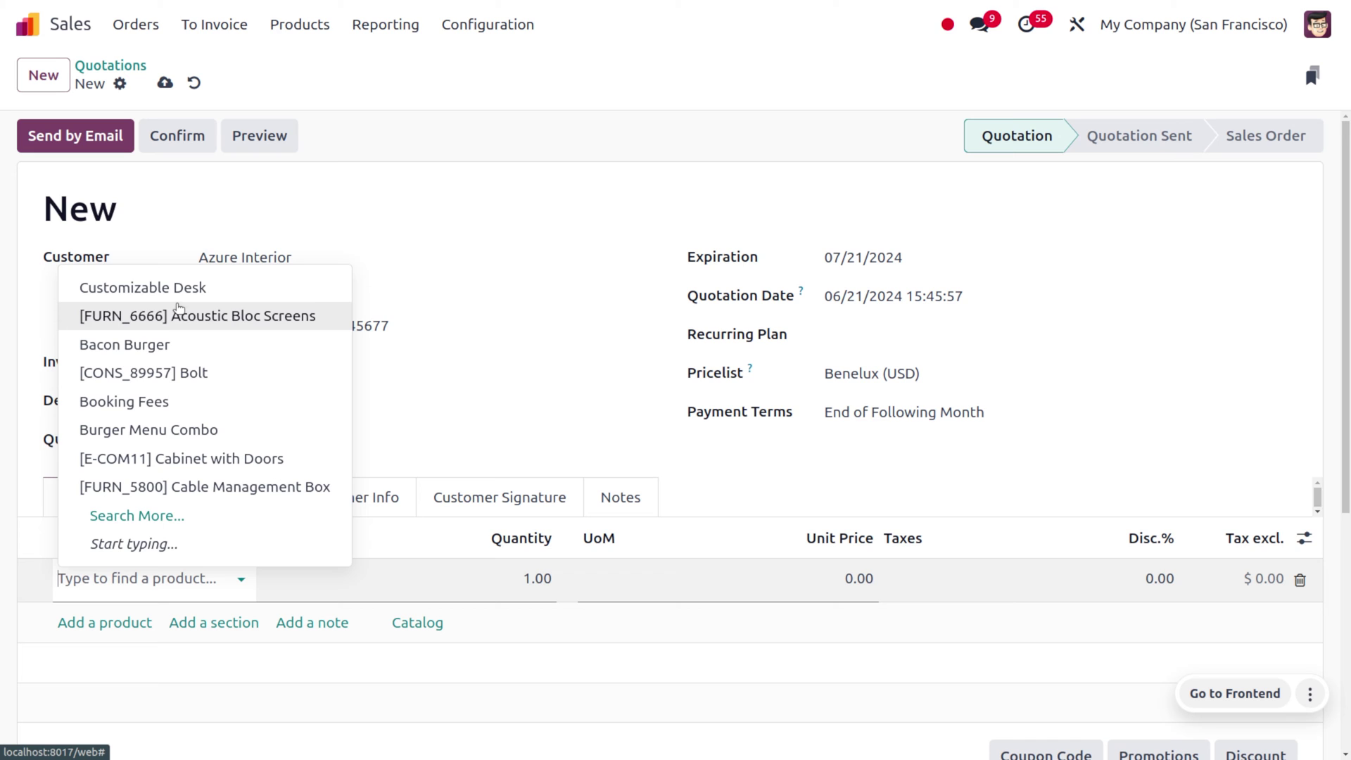
{"action": "left_click", "coordinate": [181, 288]}
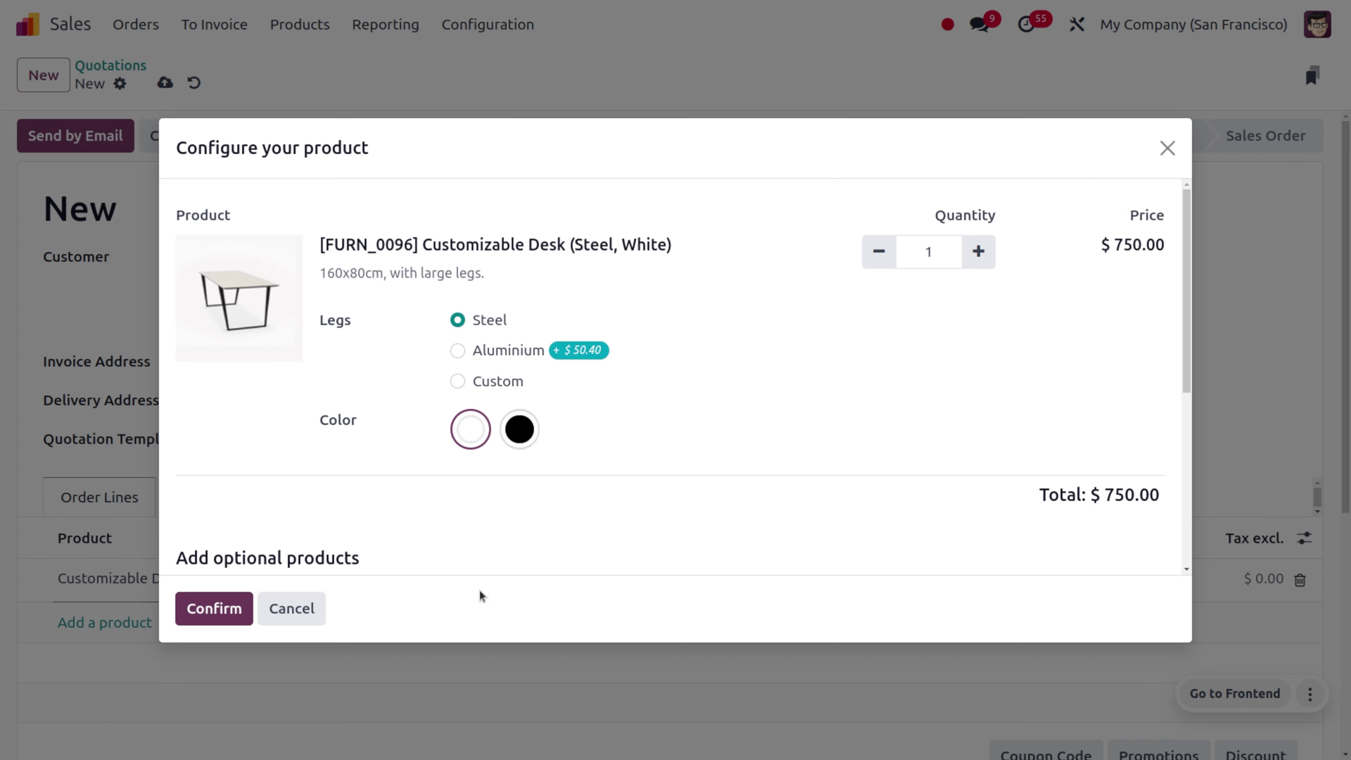
Step: Correct the desk quantity from 51 to 5 units, making the line $3,750.00
{"action": "left_click", "coordinate": [927, 252]}
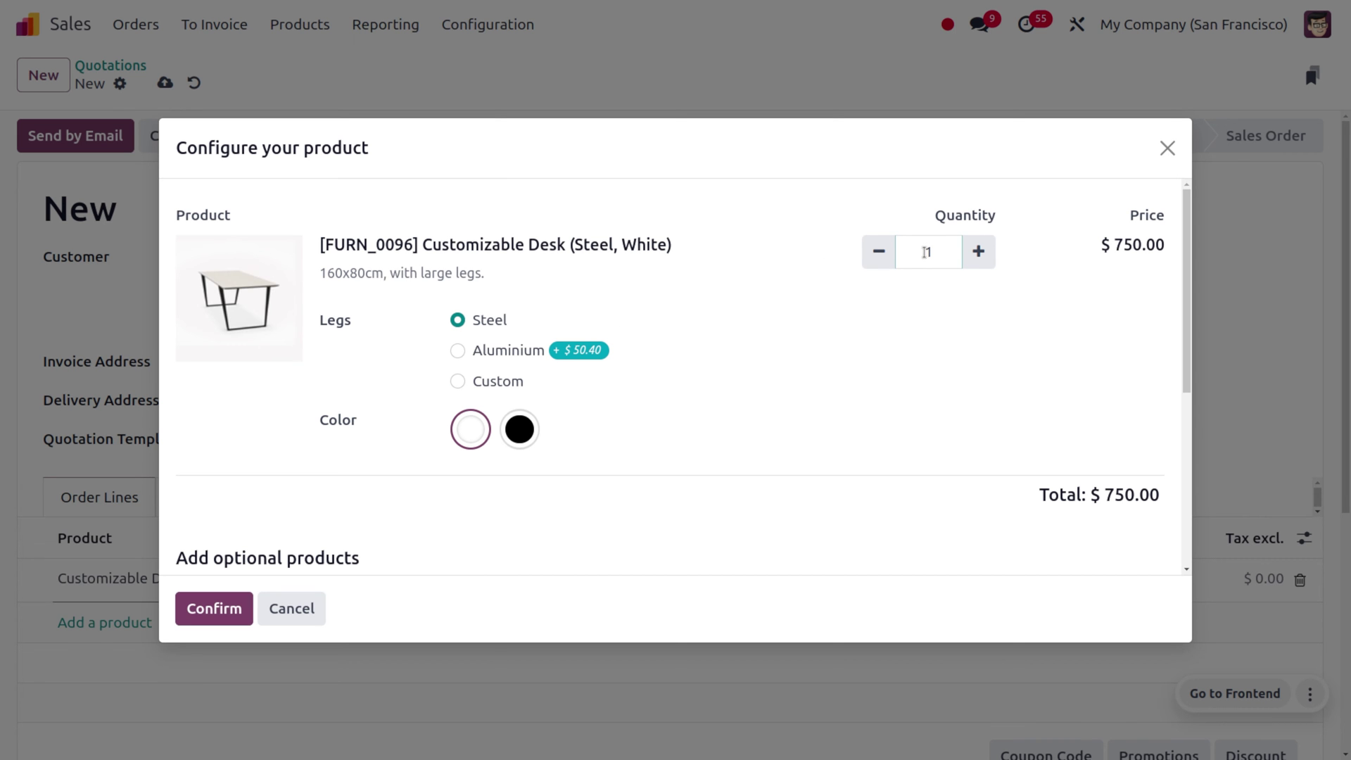
{"action": "type", "text": "5"}
{"action": "left_click", "coordinate": [232, 623]}
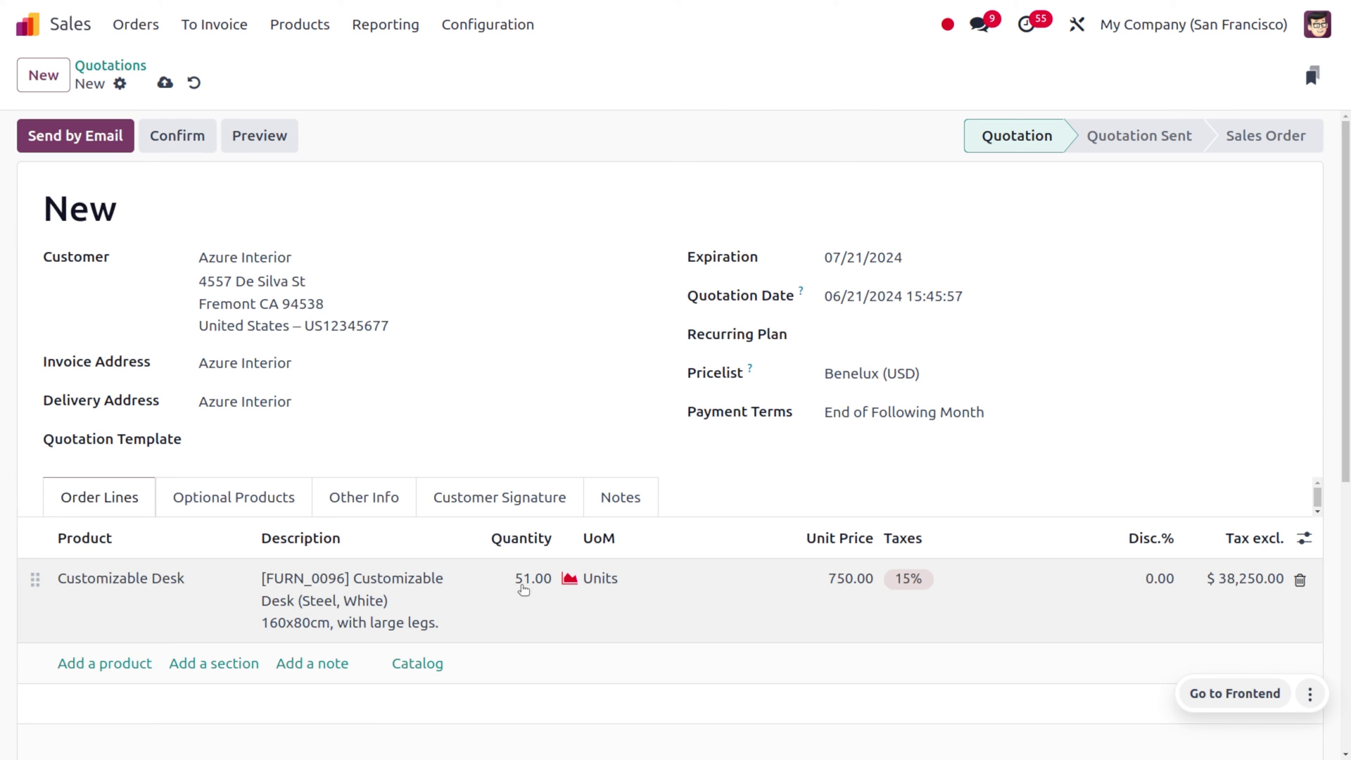
{"action": "left_click", "coordinate": [522, 586]}
{"action": "key", "text": "BackSpace"}
{"action": "type", "text": "5"}
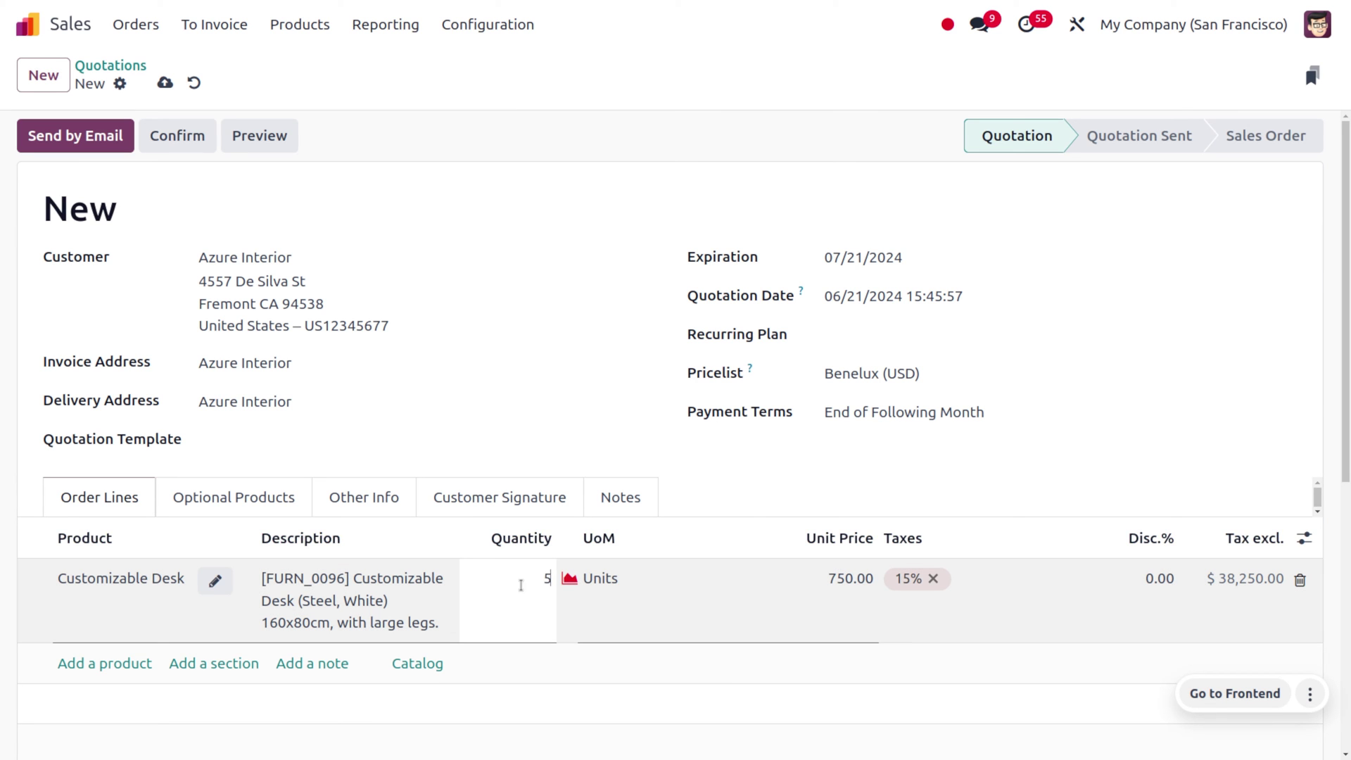
{"action": "left_click", "coordinate": [615, 241]}
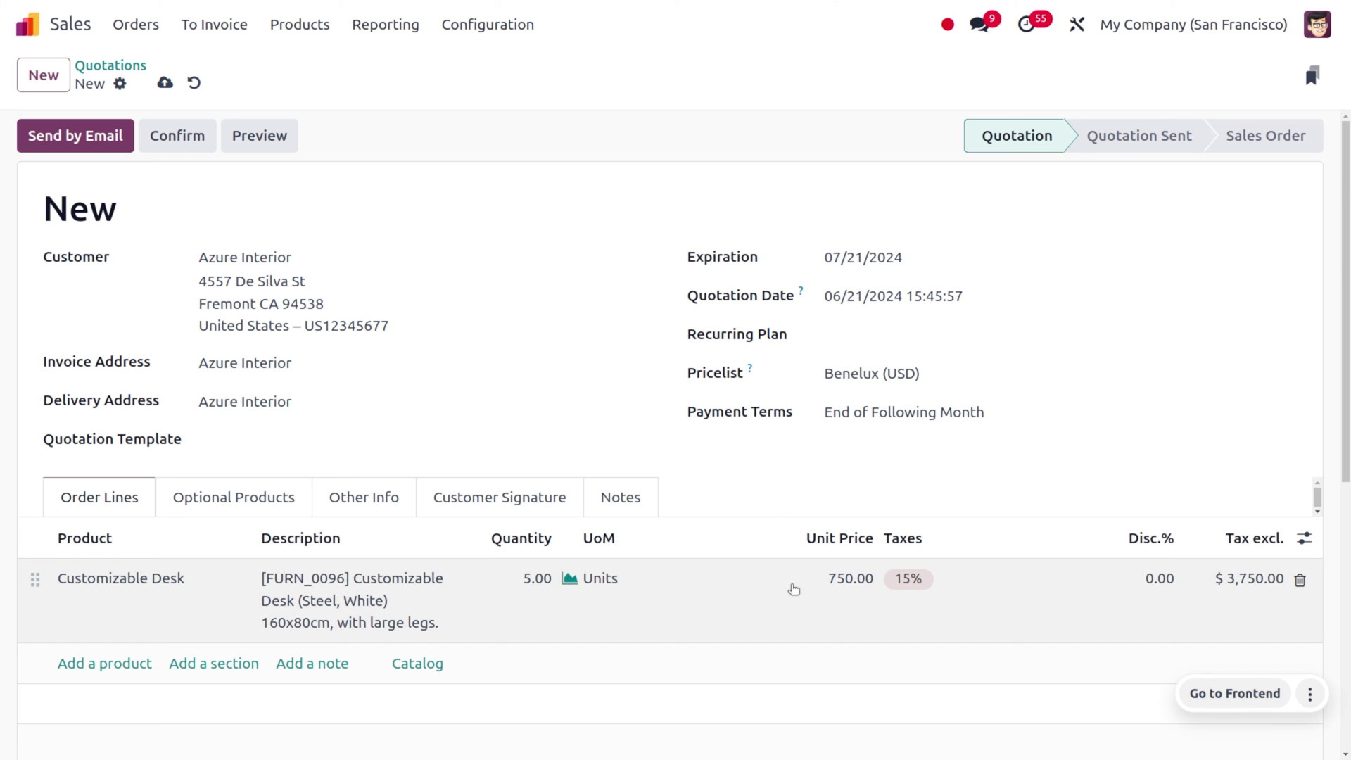
{"action": "scroll", "coordinate": [793, 589], "scroll_direction": "down", "scroll_amount": 5}
Step: Add Fedex US shipping at the fetched rate of 42.51 to the quotation
{"action": "left_click", "coordinate": [1214, 456]}
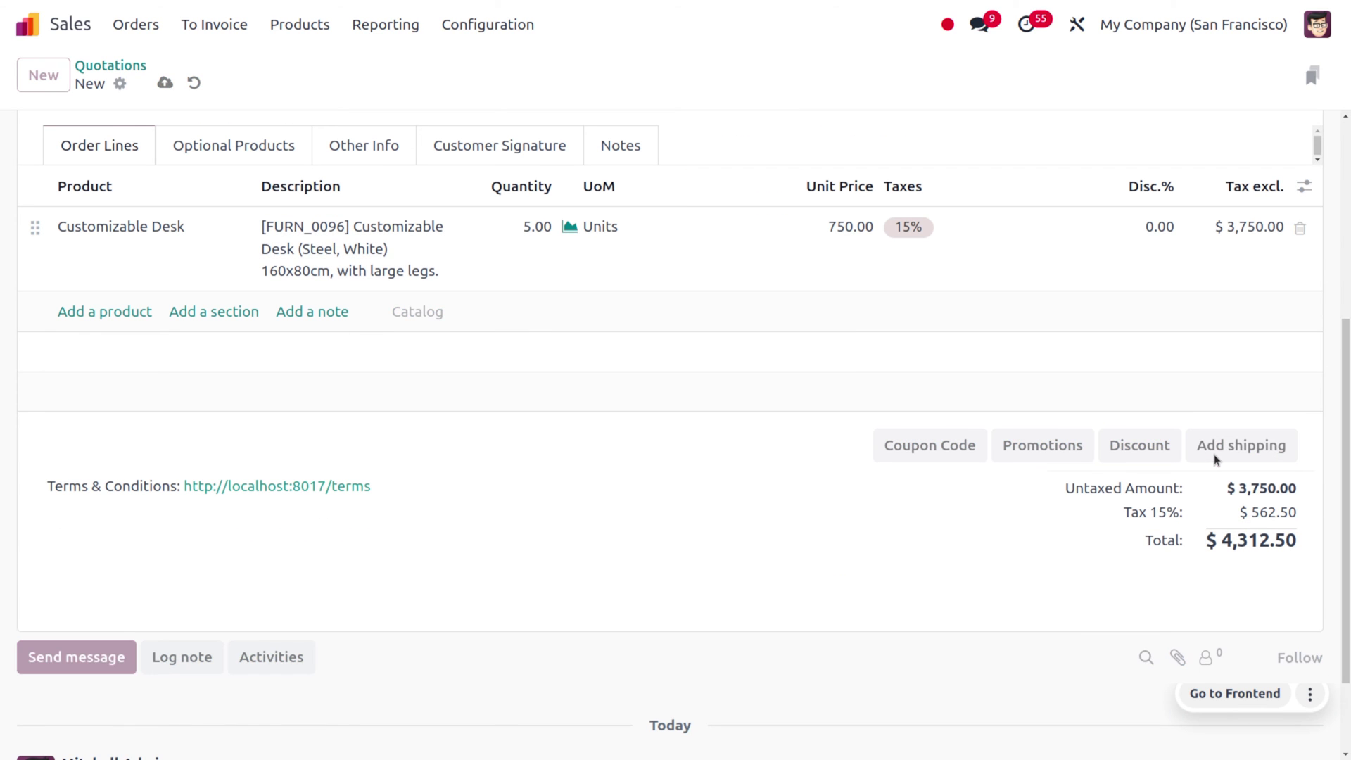
{"action": "key", "text": "BackSpace"}
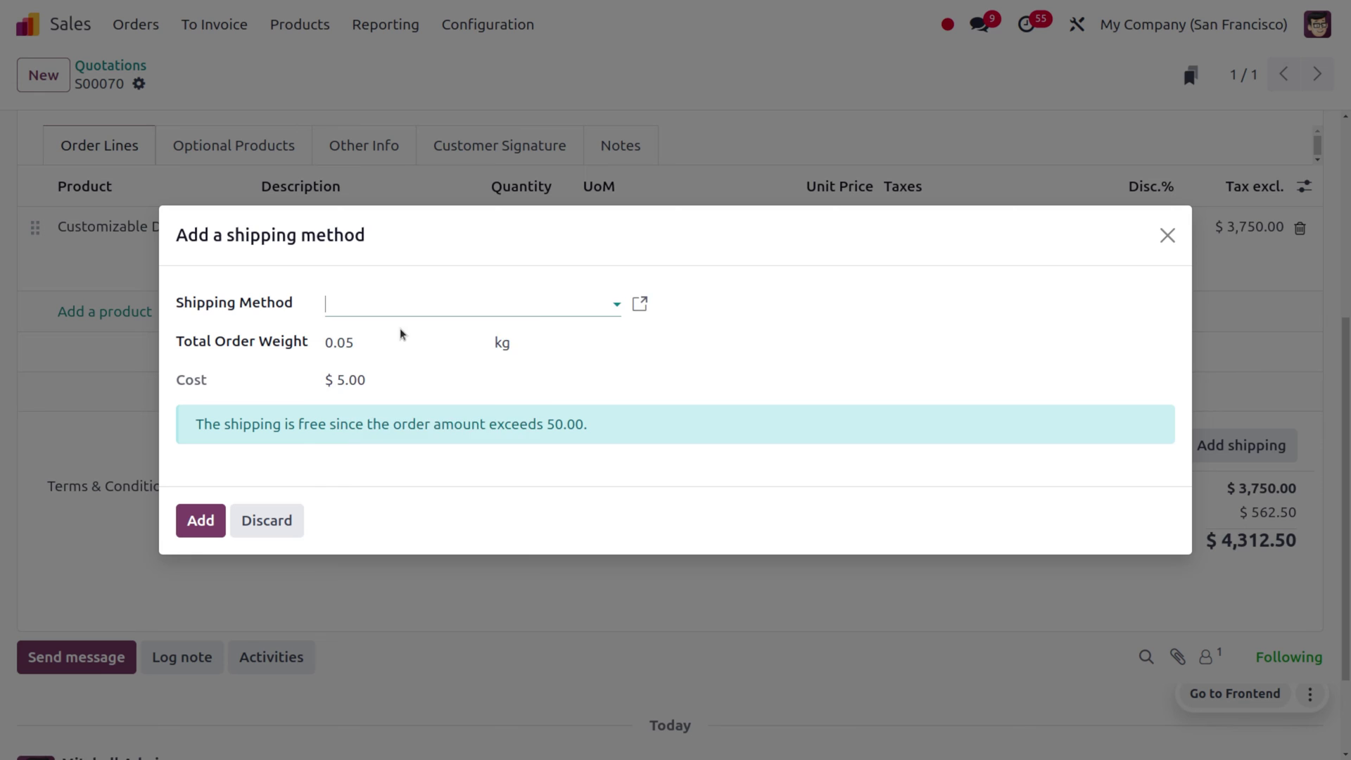
{"action": "type", "text": "fed"}
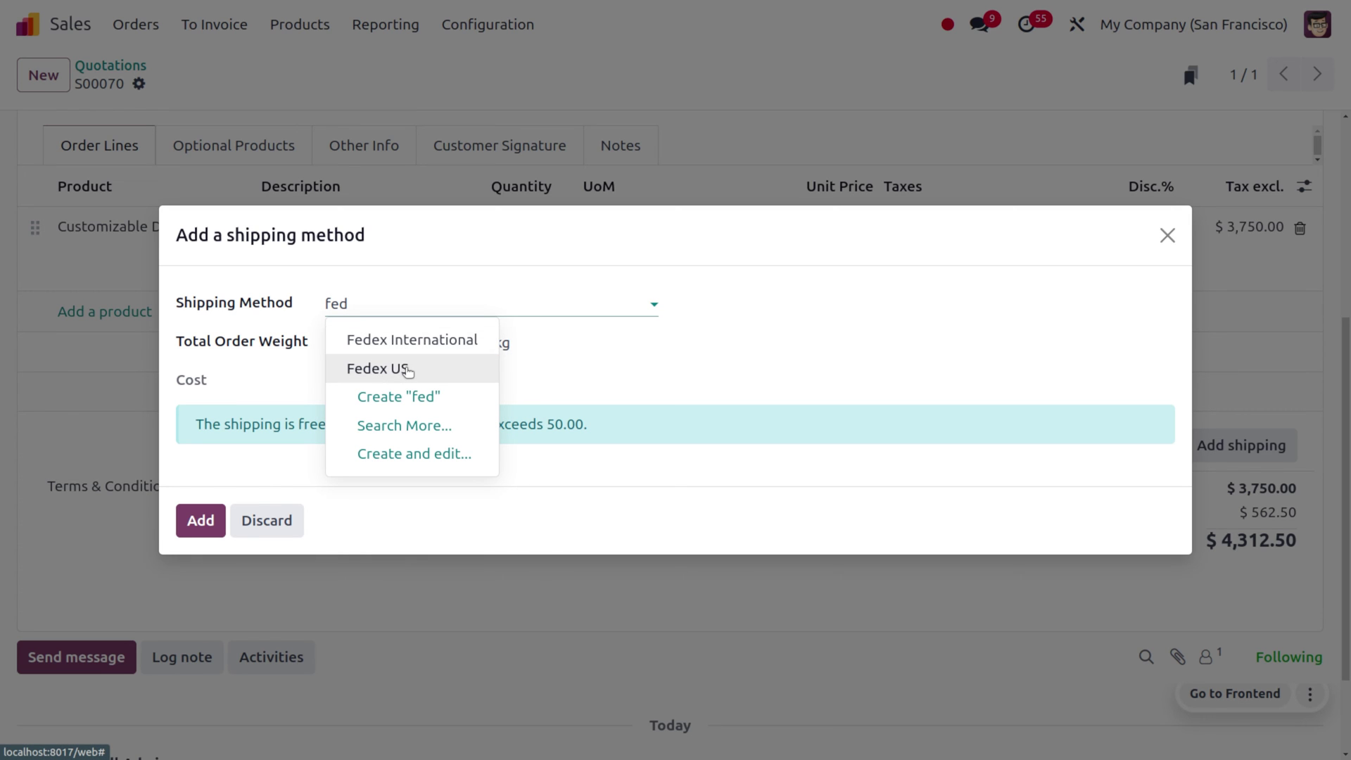
{"action": "left_click", "coordinate": [407, 370]}
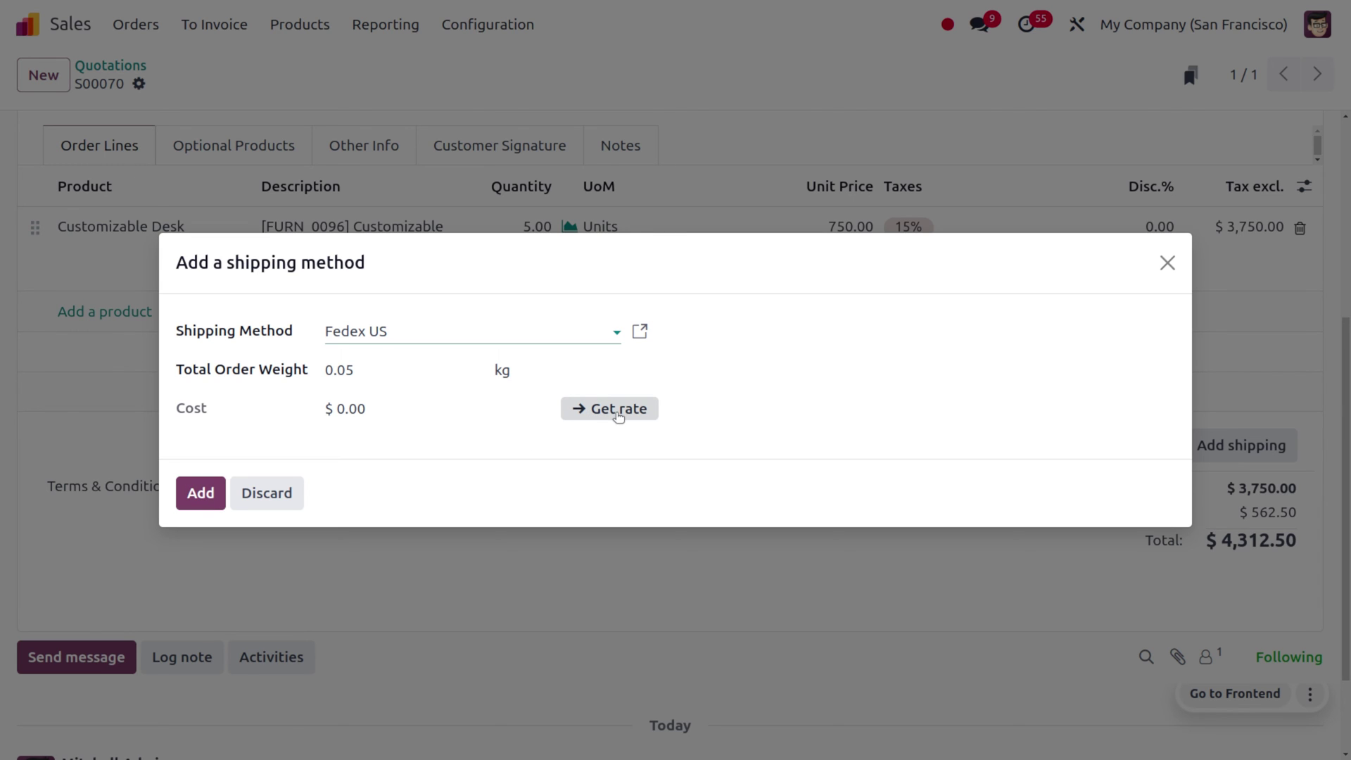
{"action": "left_click", "coordinate": [618, 415]}
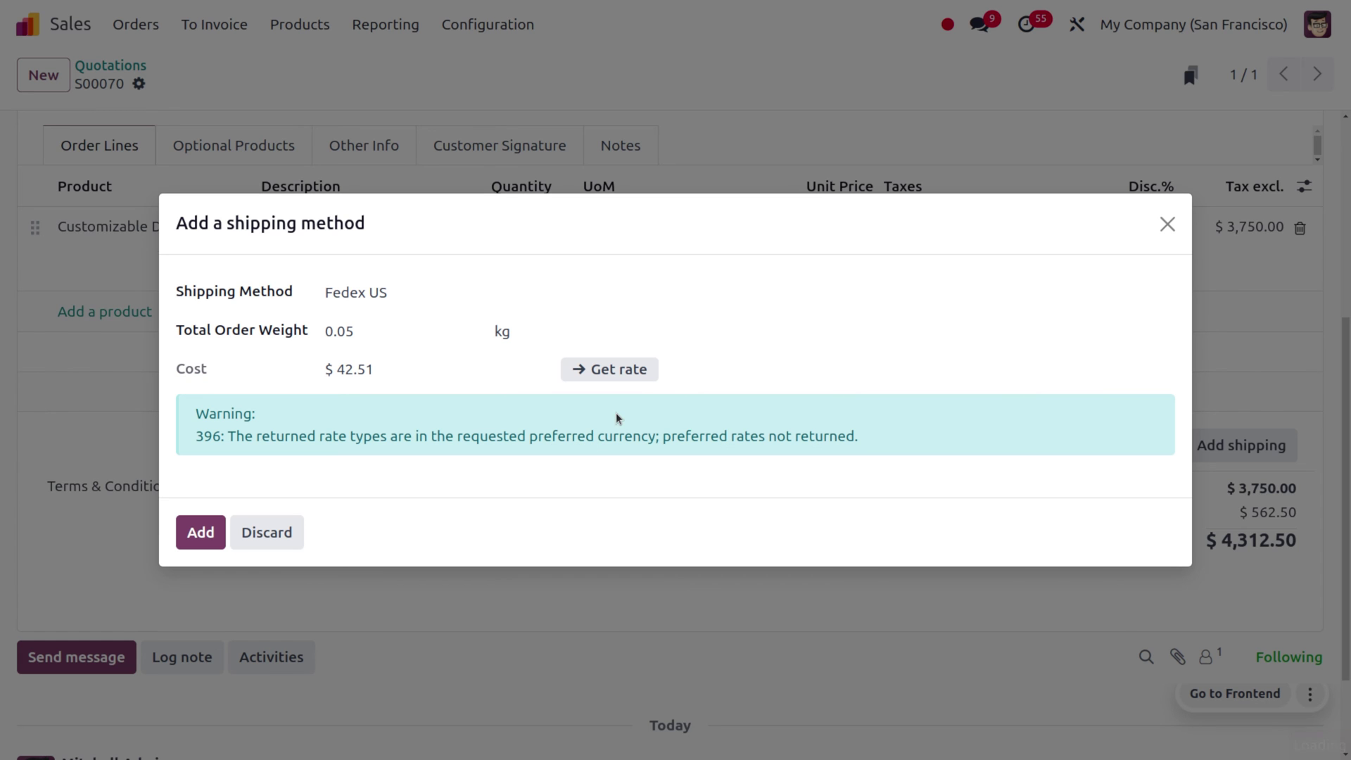
{"action": "left_click", "coordinate": [211, 537]}
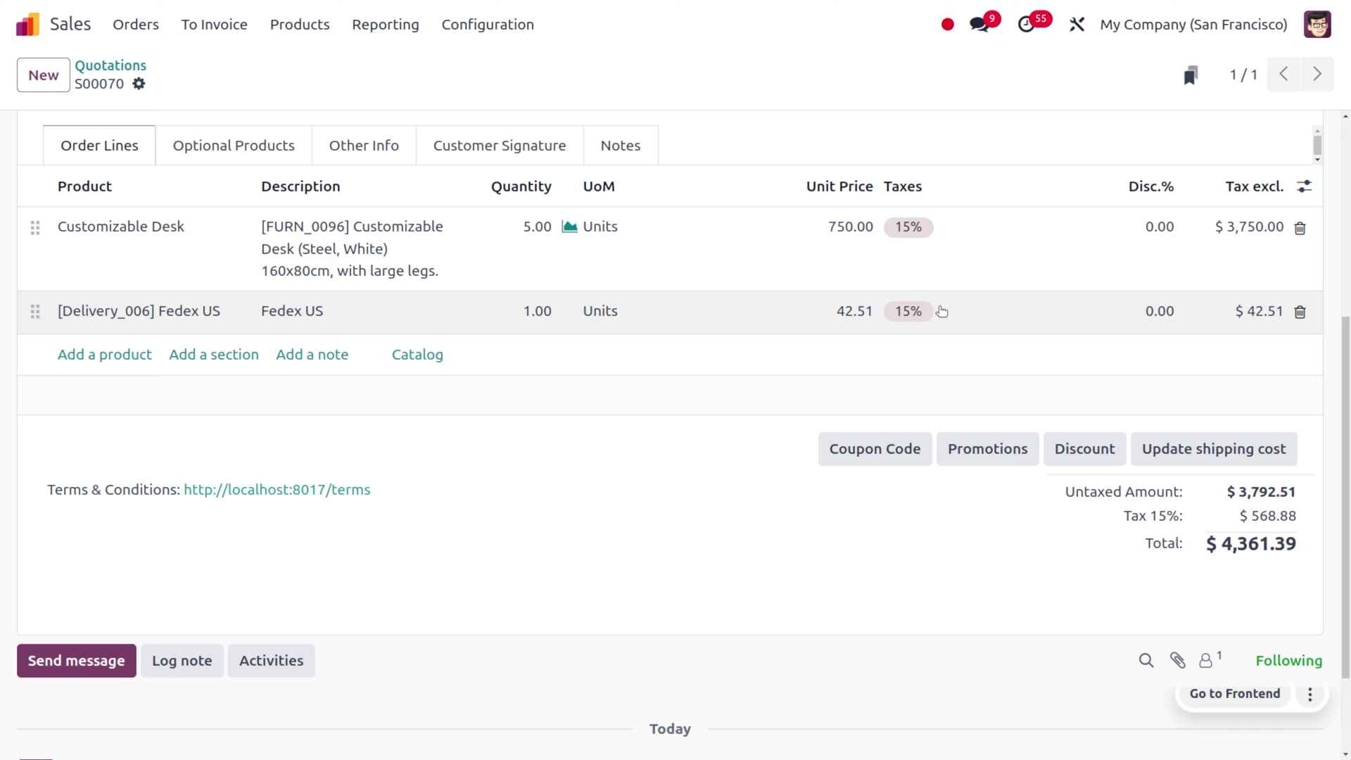
Step: Confirm S00070 and validate its delivery WH/OUT/00033 to Done
{"action": "scroll", "coordinate": [816, 331], "scroll_direction": "up", "scroll_amount": 1}
{"action": "scroll", "coordinate": [816, 331], "scroll_direction": "up", "scroll_amount": 4}
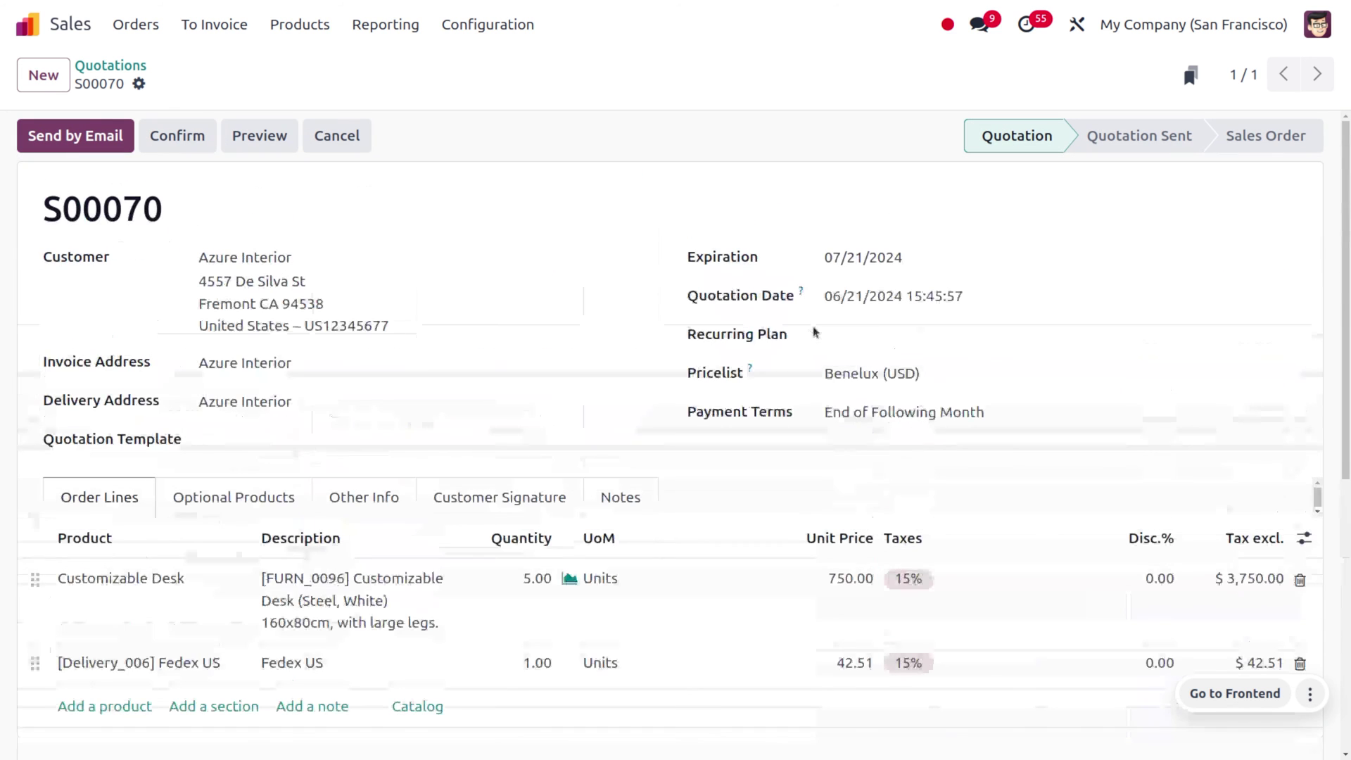
{"action": "left_click", "coordinate": [163, 142]}
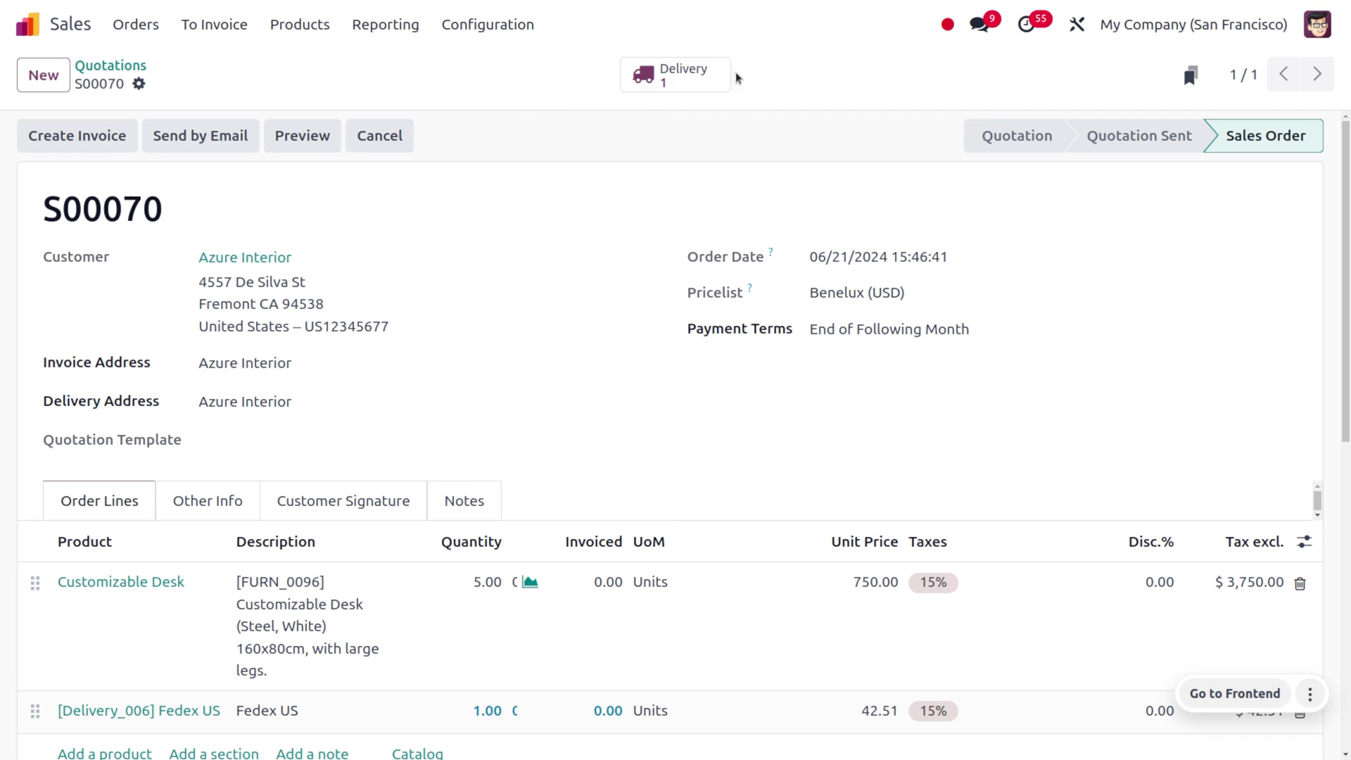
{"action": "left_click", "coordinate": [670, 86]}
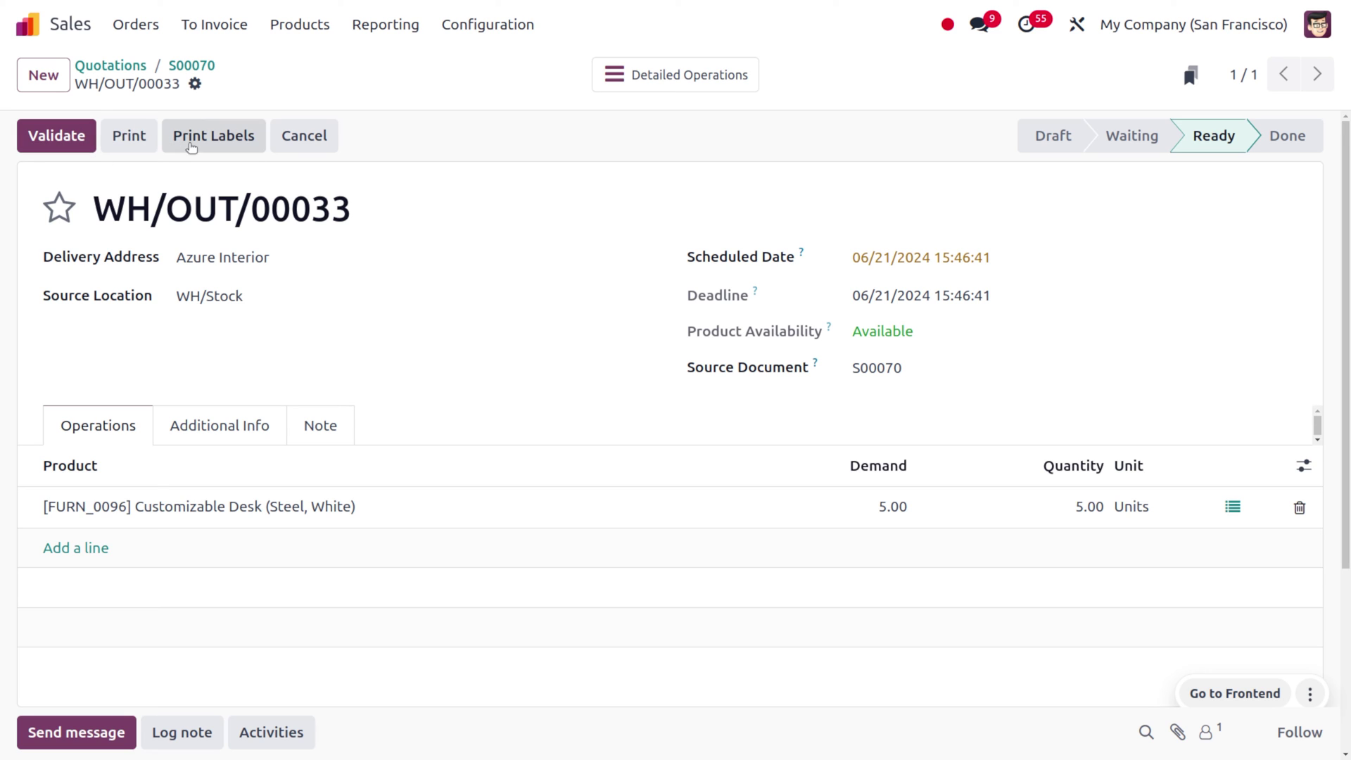
{"action": "left_click", "coordinate": [69, 141]}
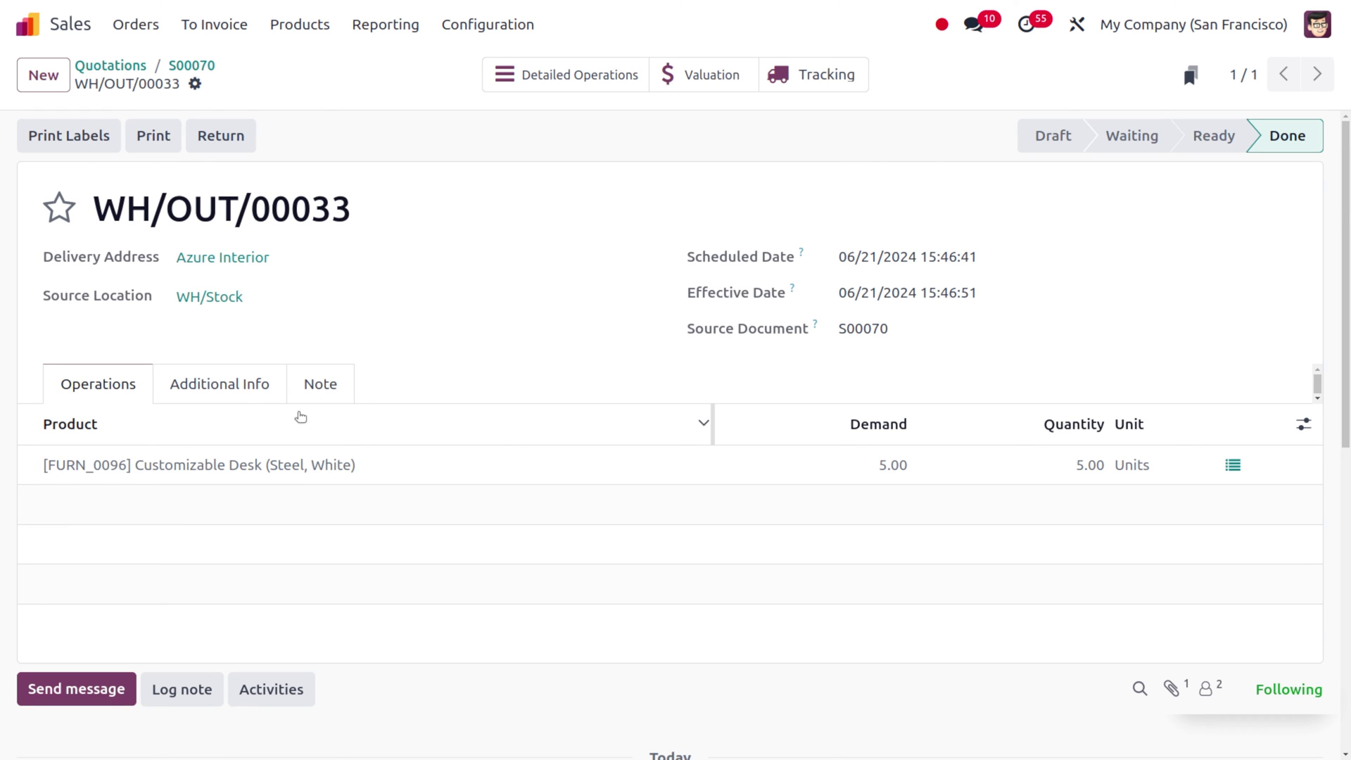
{"action": "scroll", "coordinate": [301, 416], "scroll_direction": "down", "scroll_amount": 4}
{"action": "scroll", "coordinate": [301, 415], "scroll_direction": "down", "scroll_amount": 3}
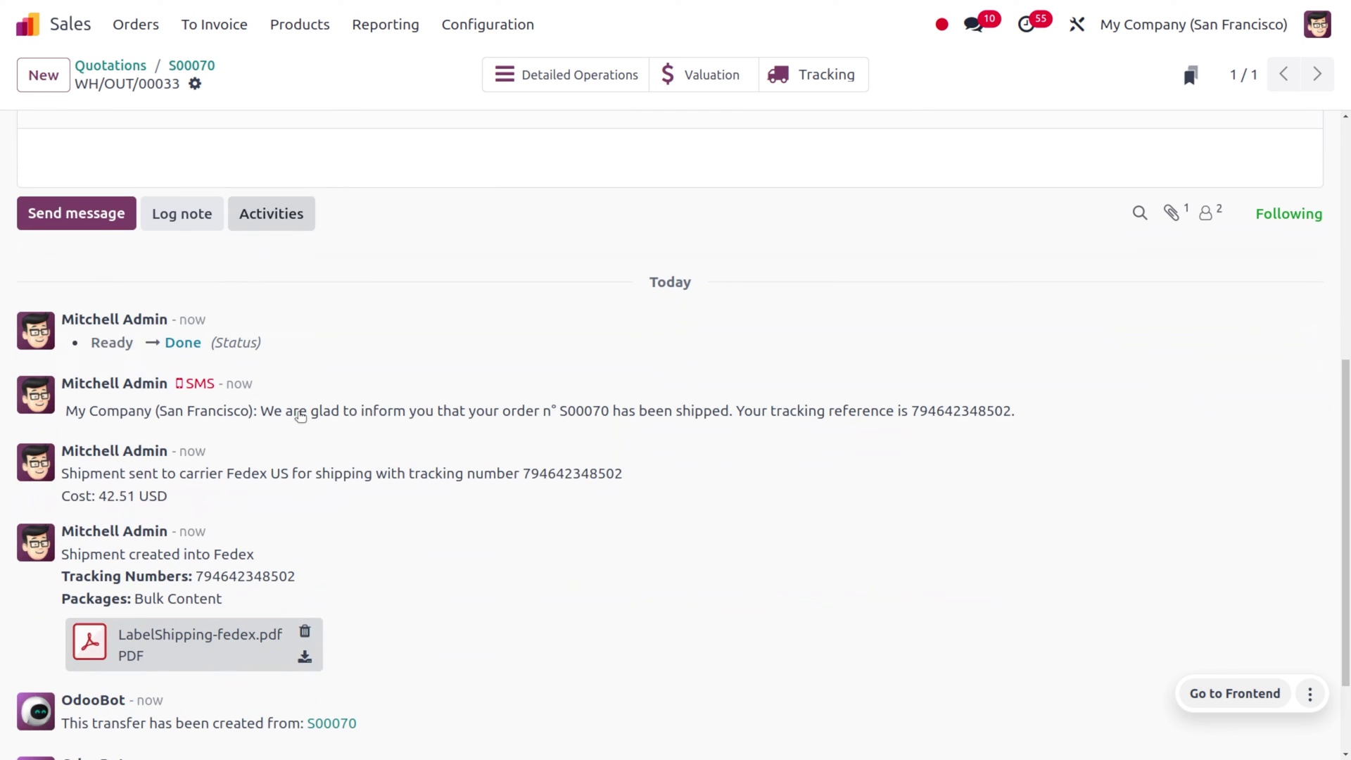
{"action": "scroll", "coordinate": [299, 412], "scroll_direction": "down", "scroll_amount": 2}
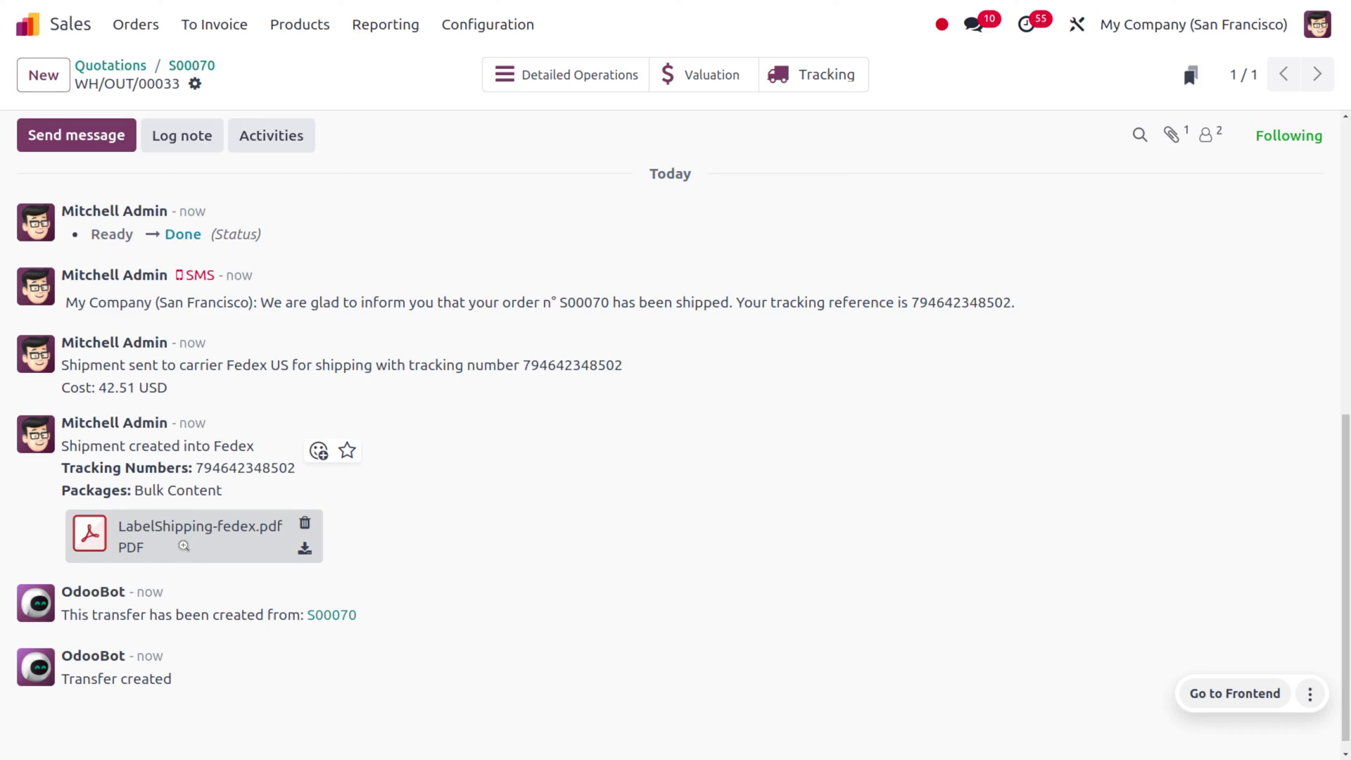
{"action": "left_click", "coordinate": [183, 547]}
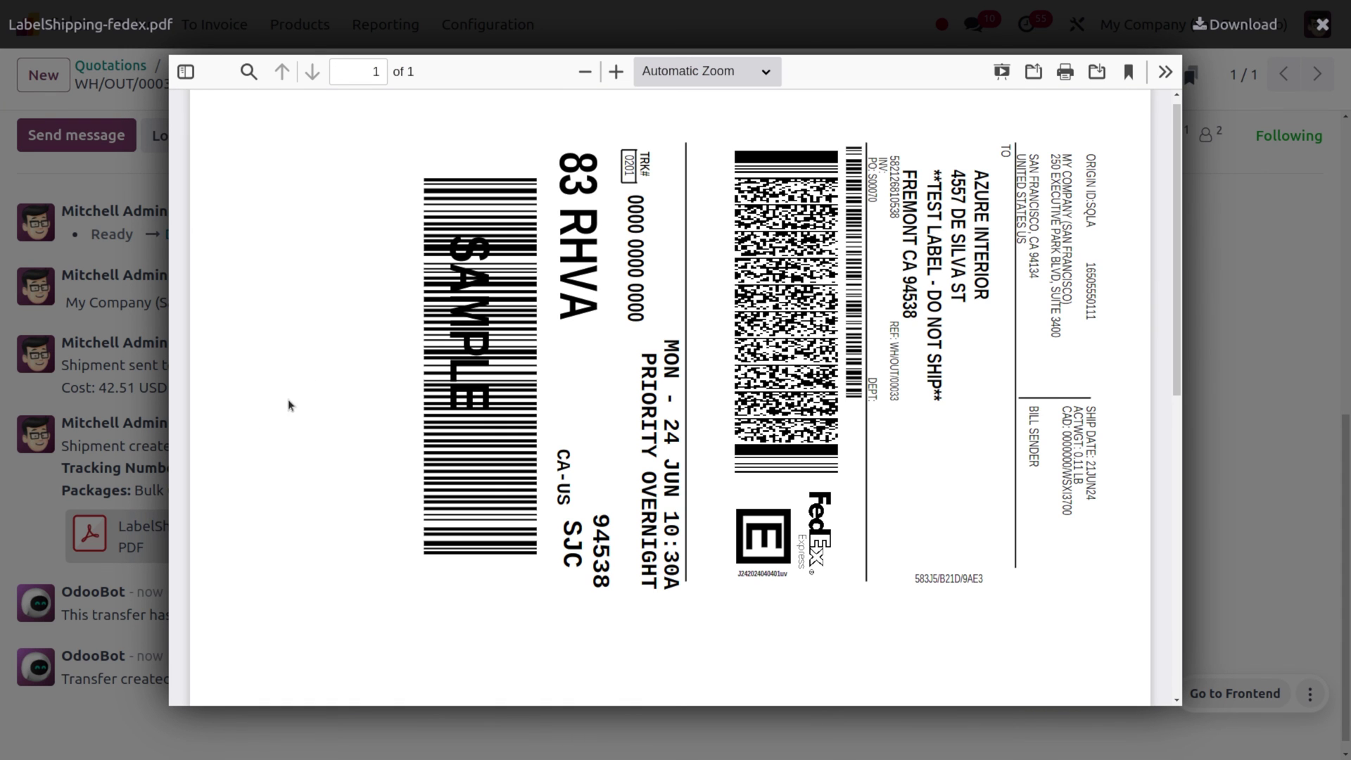
{"action": "scroll", "coordinate": [796, 312], "scroll_direction": "down", "scroll_amount": 5}
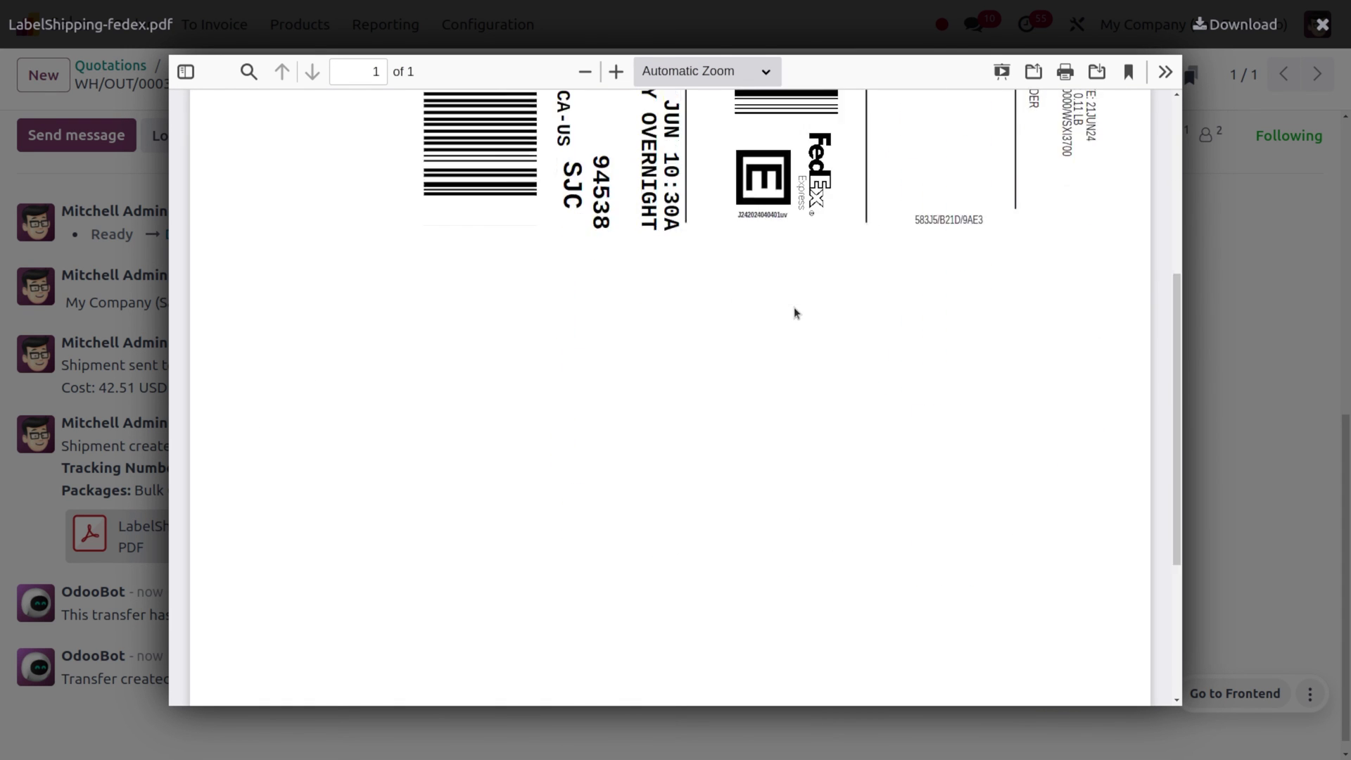
{"action": "scroll", "coordinate": [795, 312], "scroll_direction": "up", "scroll_amount": 6}
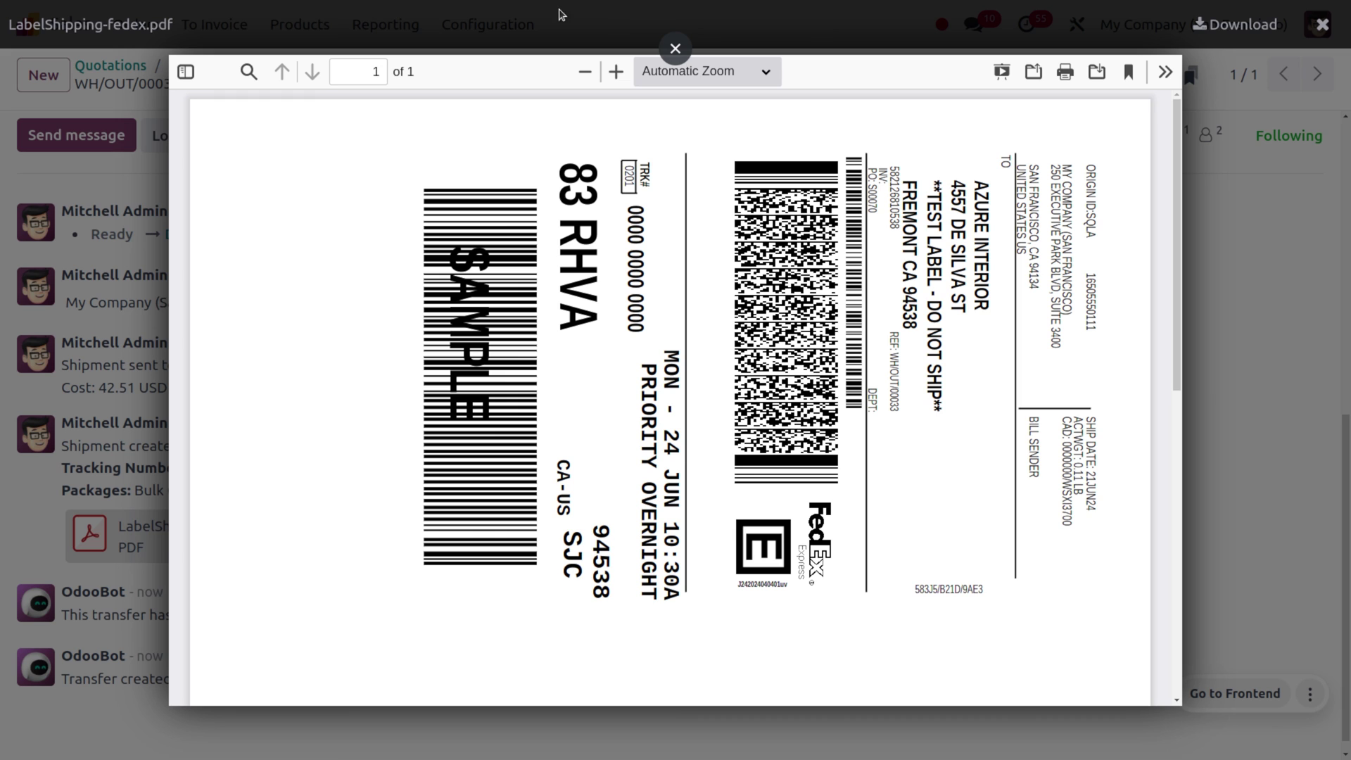
{"action": "left_click", "coordinate": [1297, 383]}
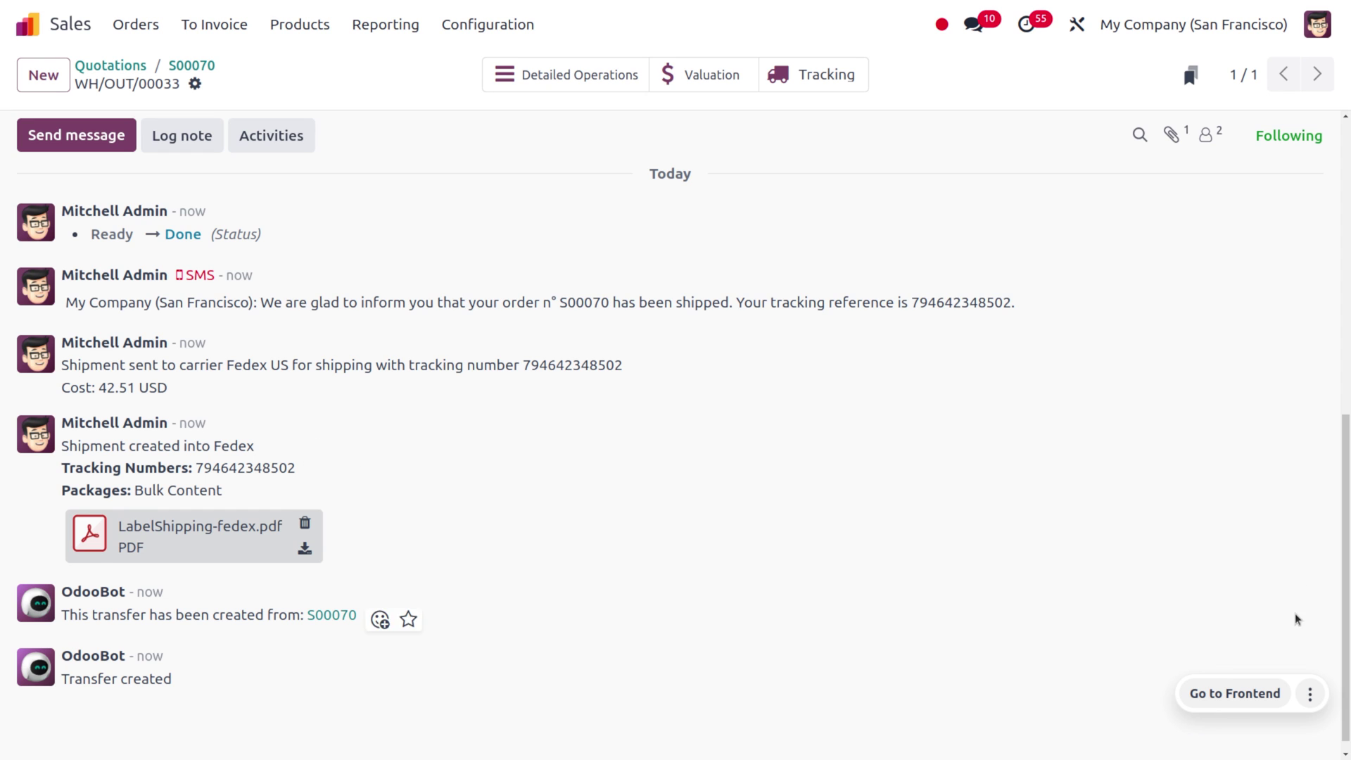
{"action": "scroll", "coordinate": [1297, 620], "scroll_direction": "up", "scroll_amount": 8}
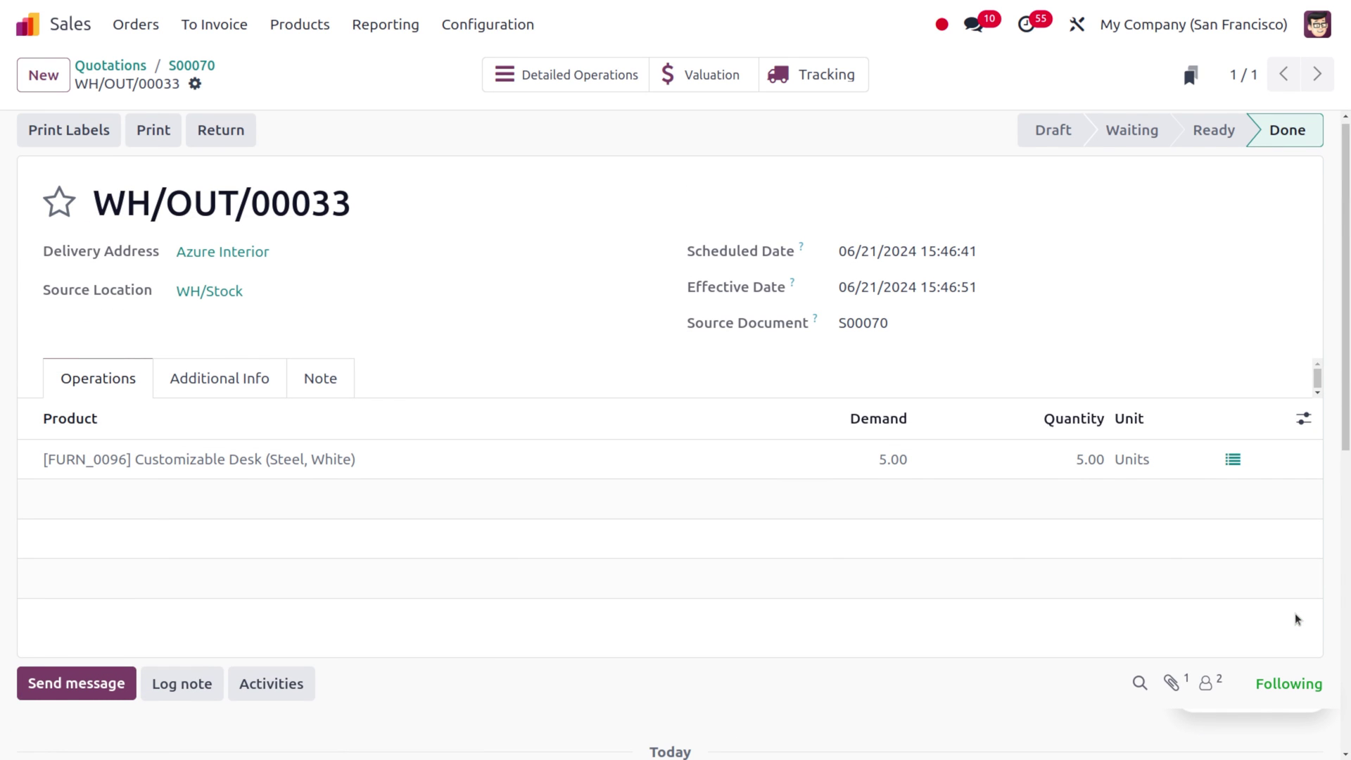